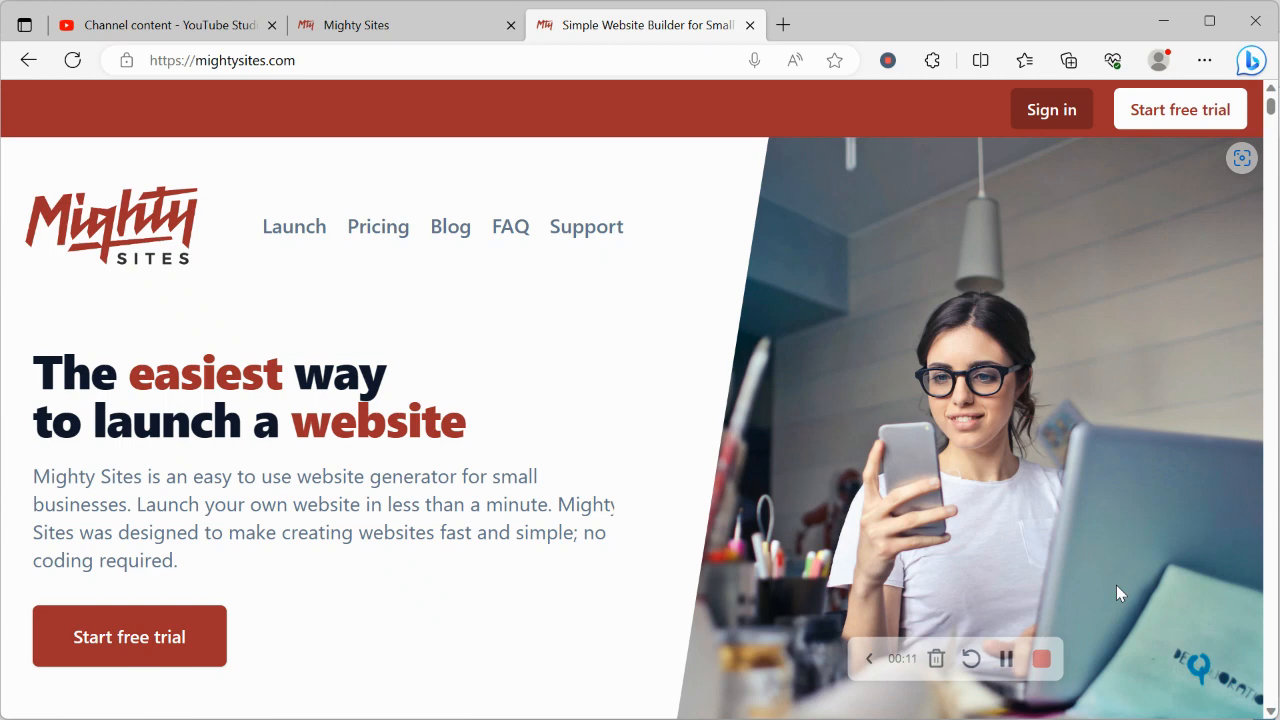
# Scroll through the mightysites.com homepage, then switch to the Mighty Sites tab's new-site page
pyautogui.scroll(-3, 1116, 586)
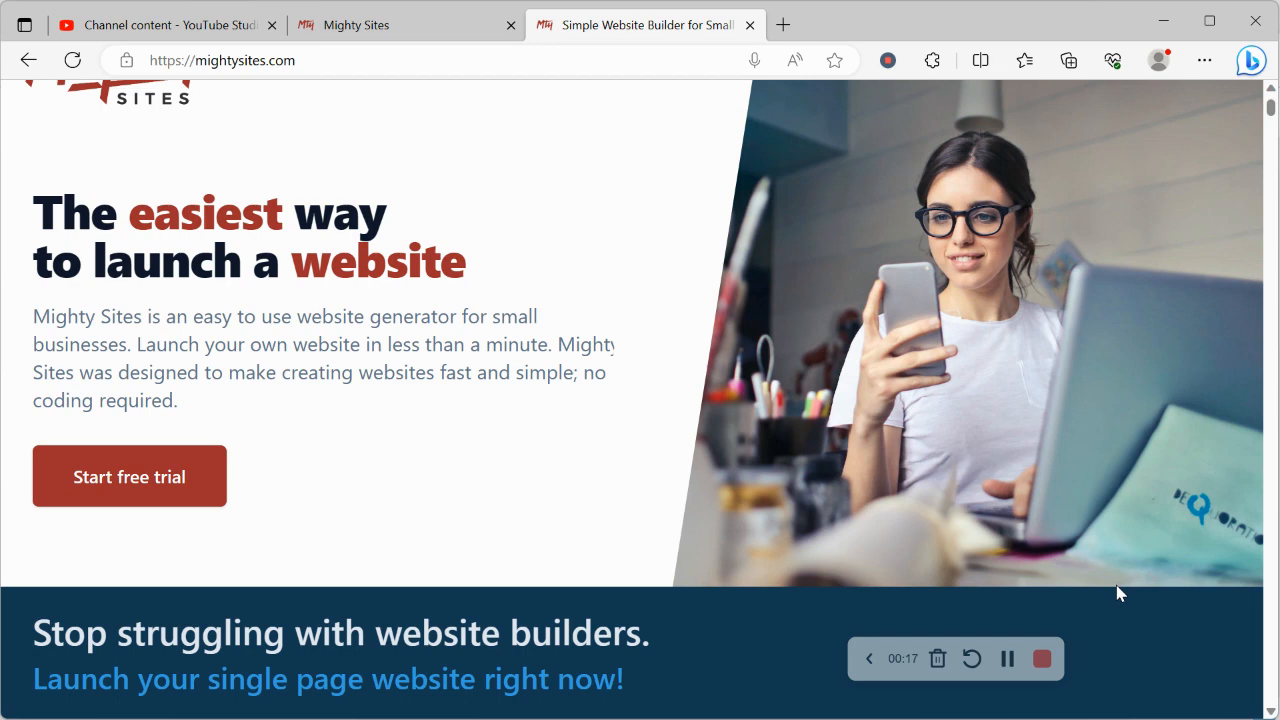
pyautogui.scroll(-1, 1118, 593)
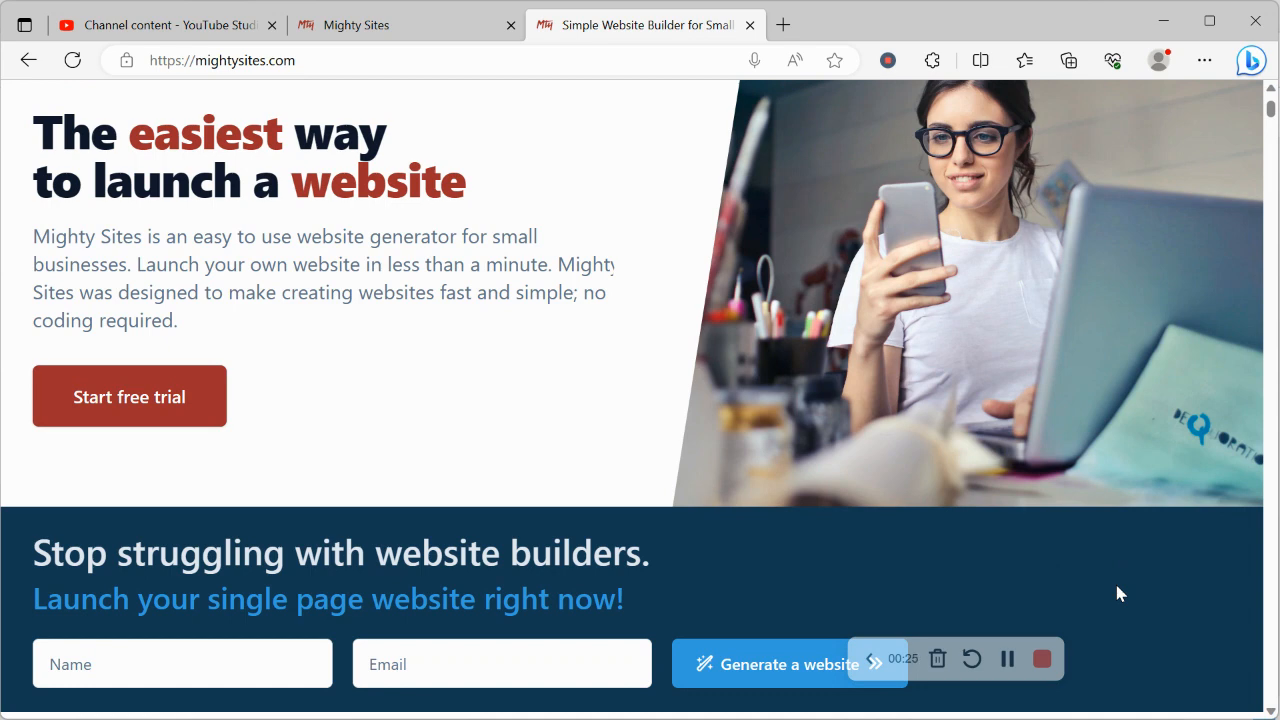
pyautogui.scroll(-5, 1118, 593)
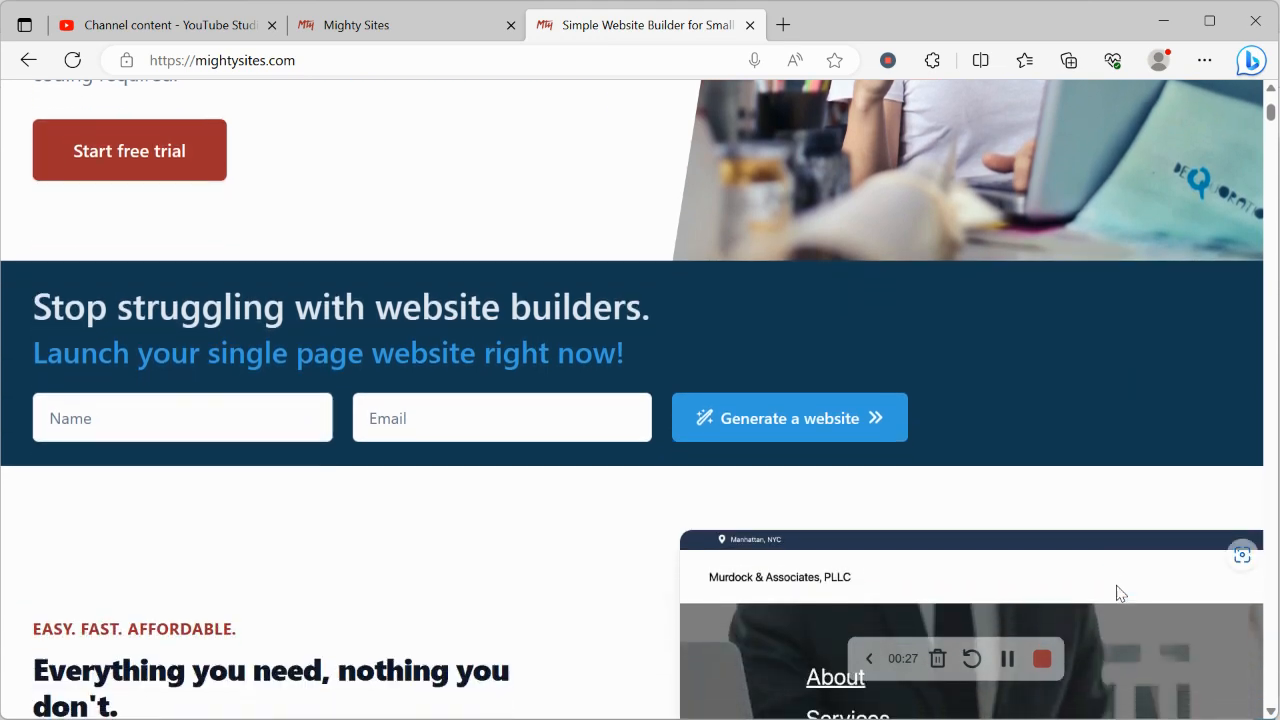
pyautogui.scroll(-4, 1118, 593)
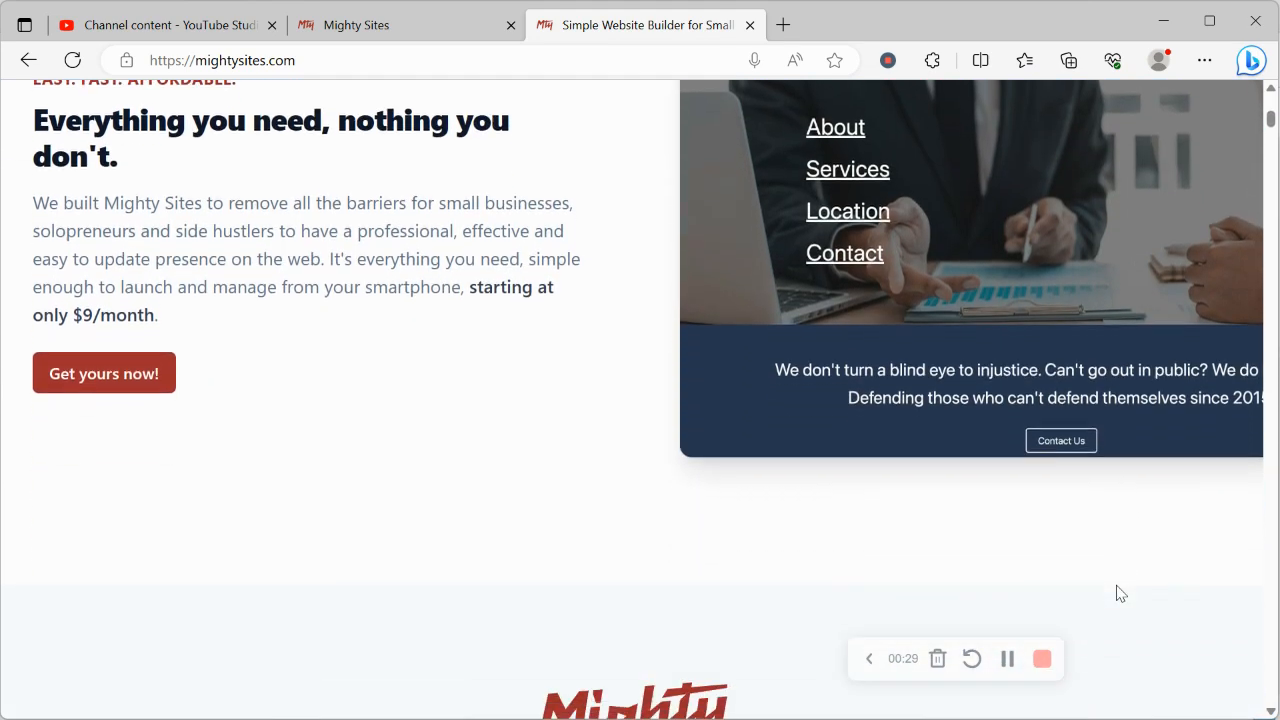
pyautogui.scroll(-8, 1118, 593)
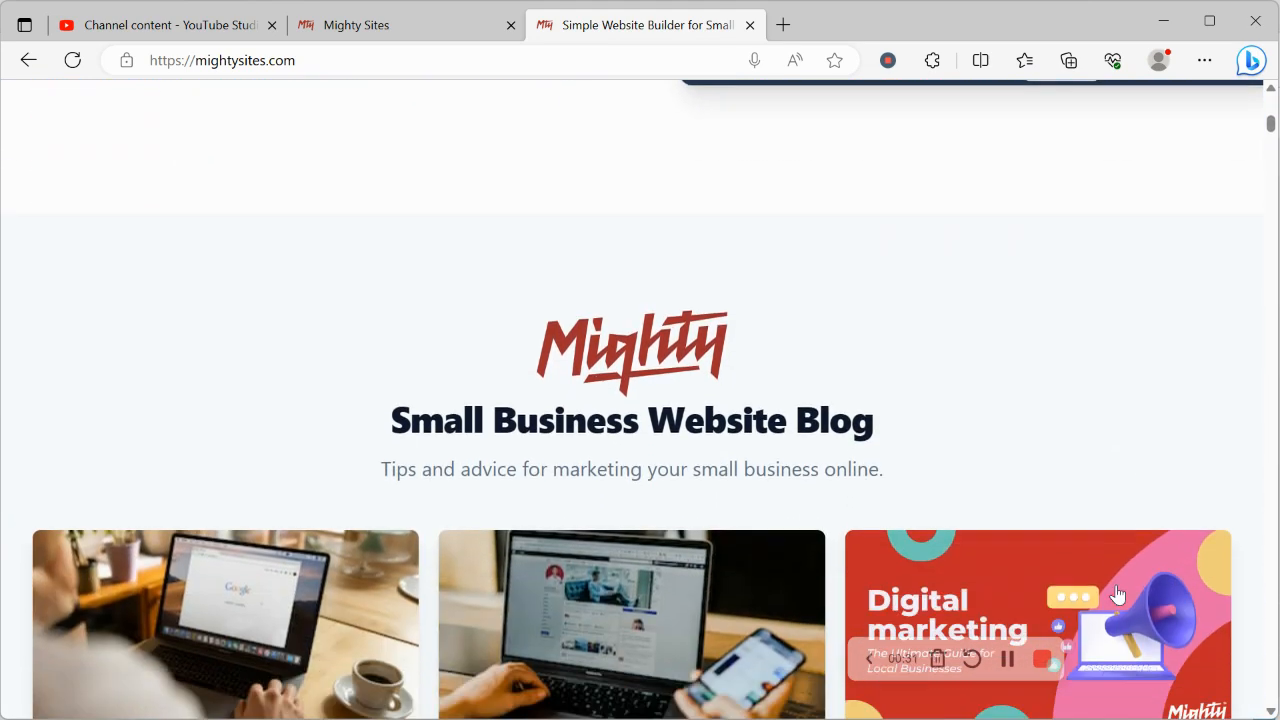
pyautogui.scroll(-5, 1118, 593)
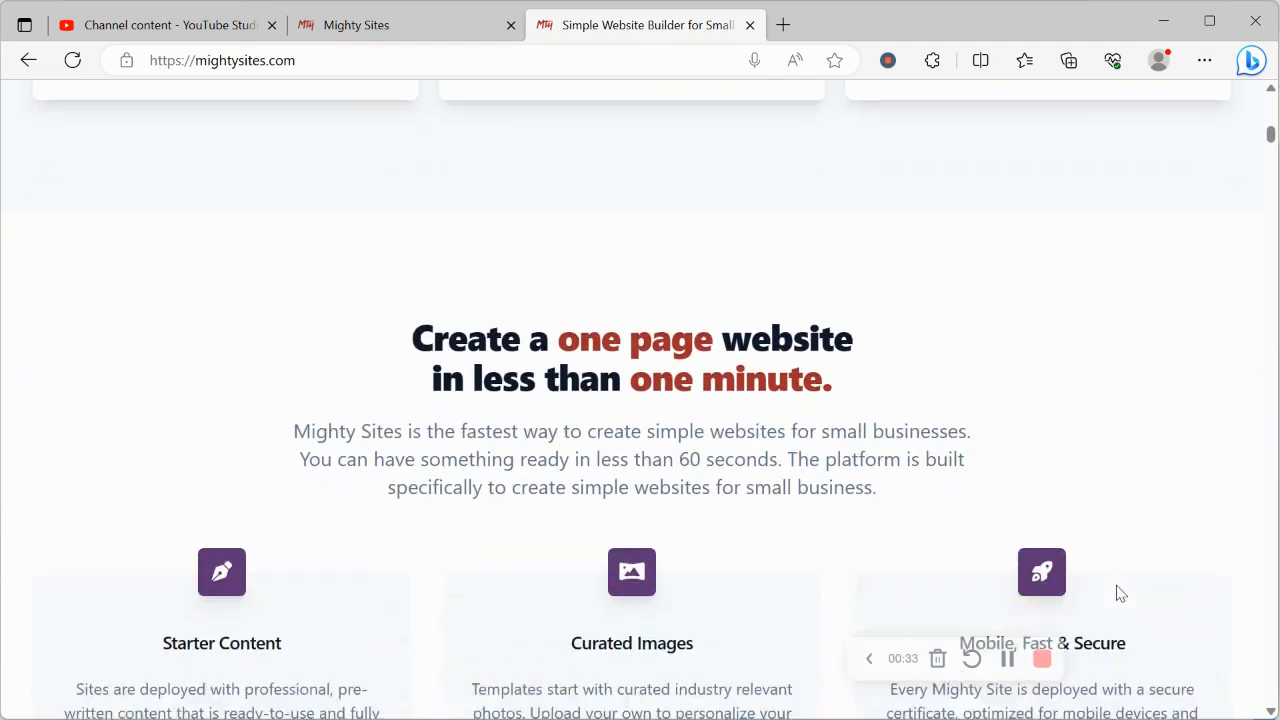
pyautogui.scroll(-2, 1118, 593)
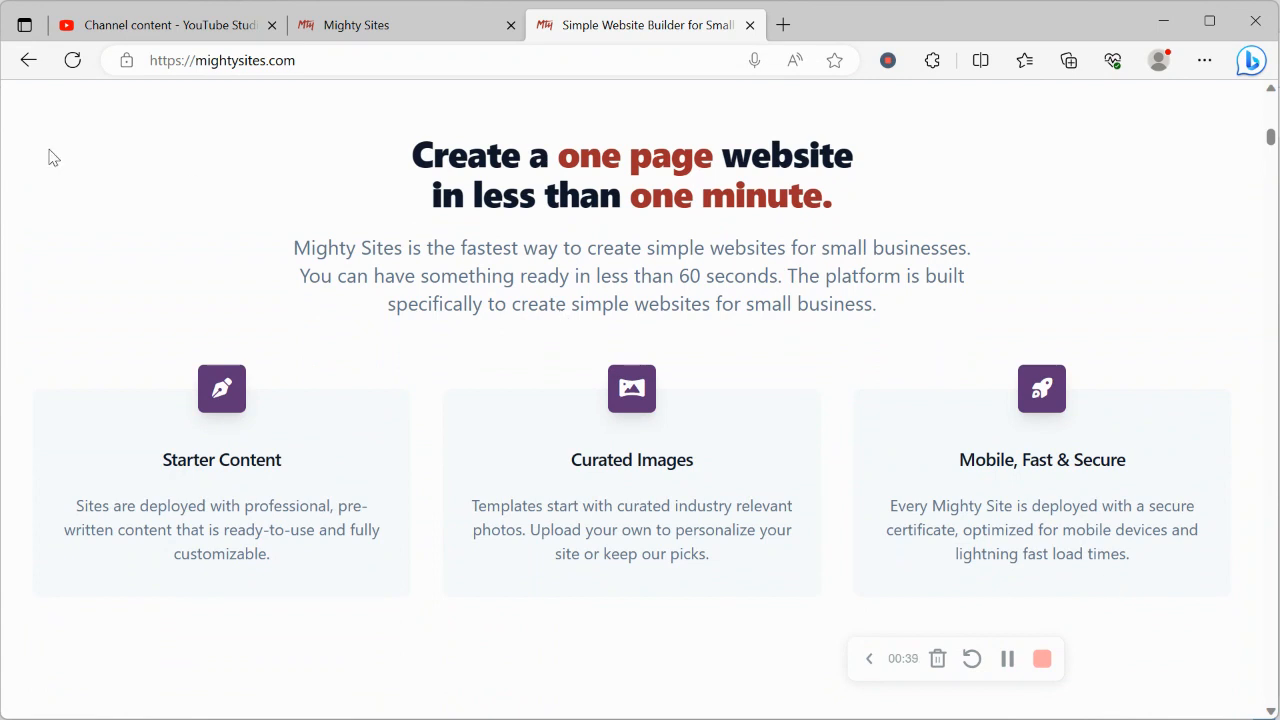
pyautogui.click(411, 38)
# Browse the market template gallery
pyautogui.click(370, 221)
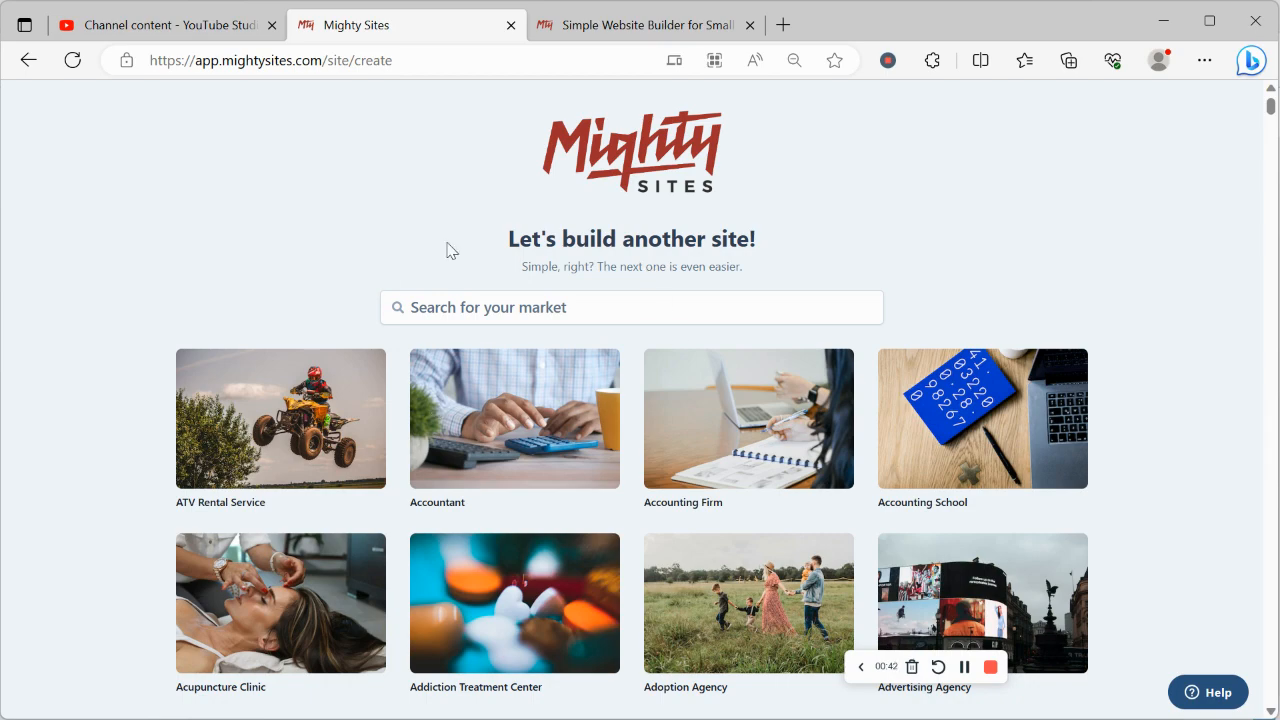
pyautogui.scroll(-7, 258, 202)
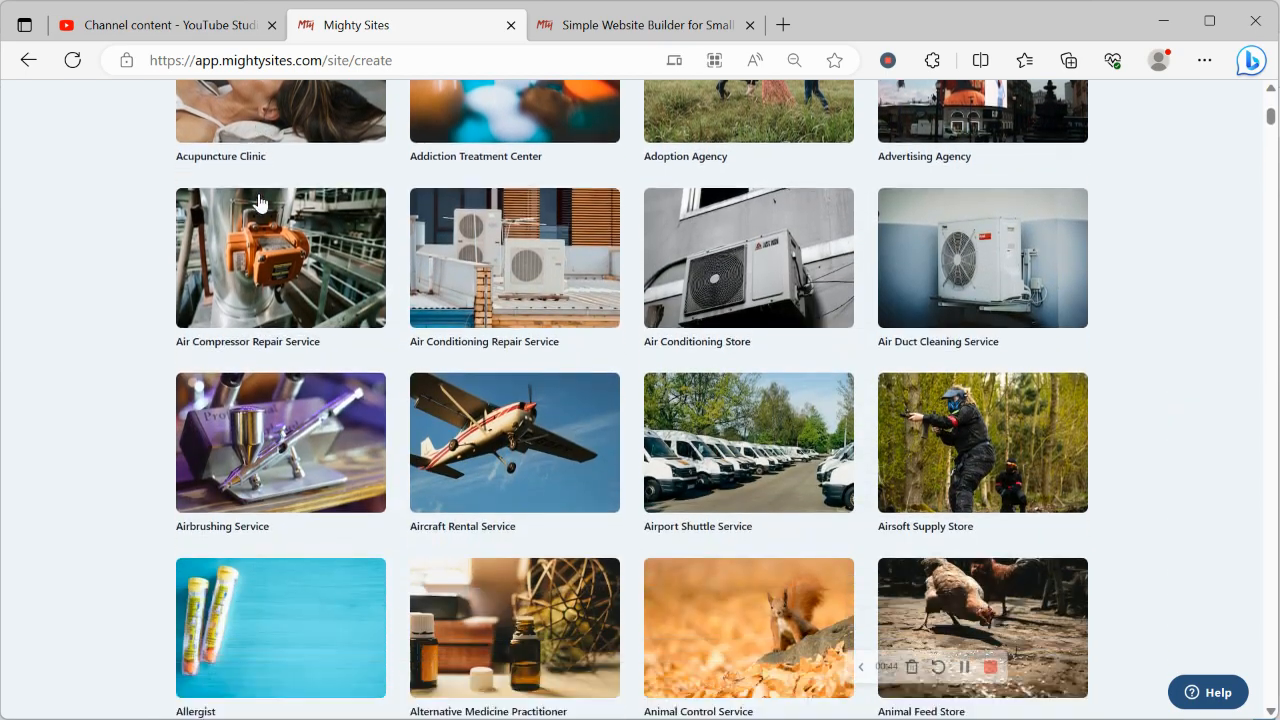
pyautogui.scroll(-5, 258, 202)
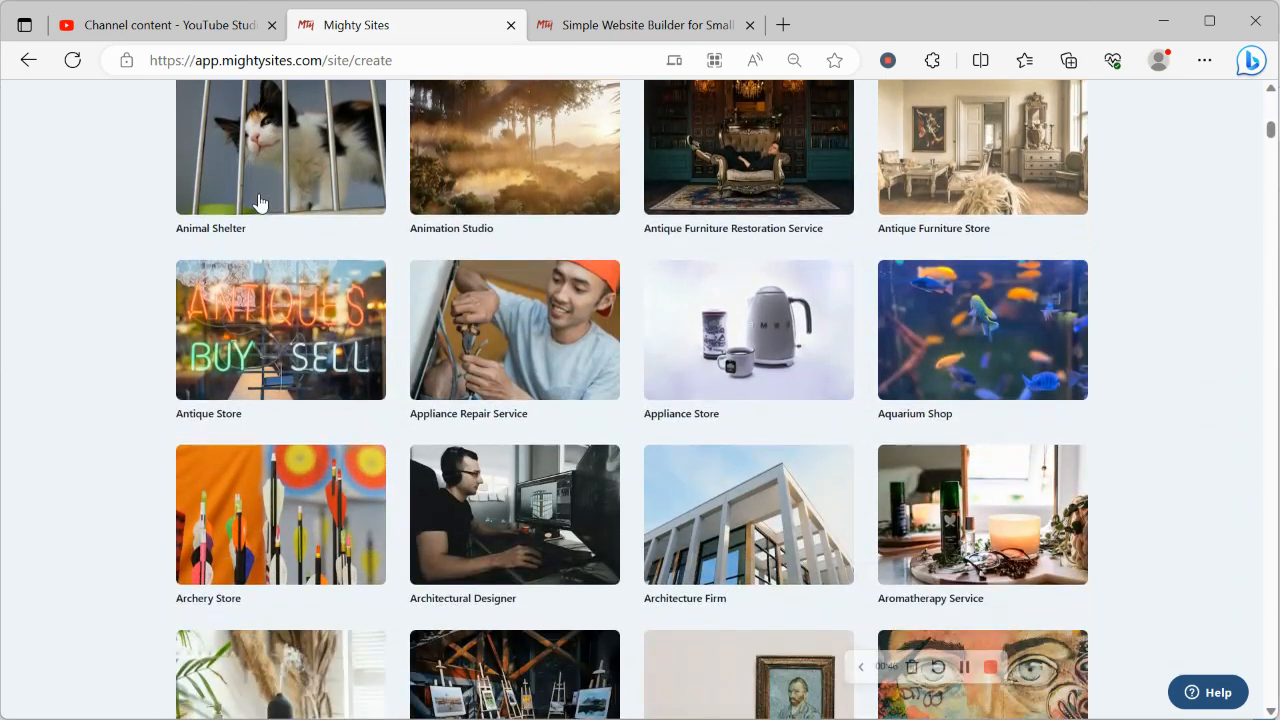
pyautogui.scroll(-1, 258, 202)
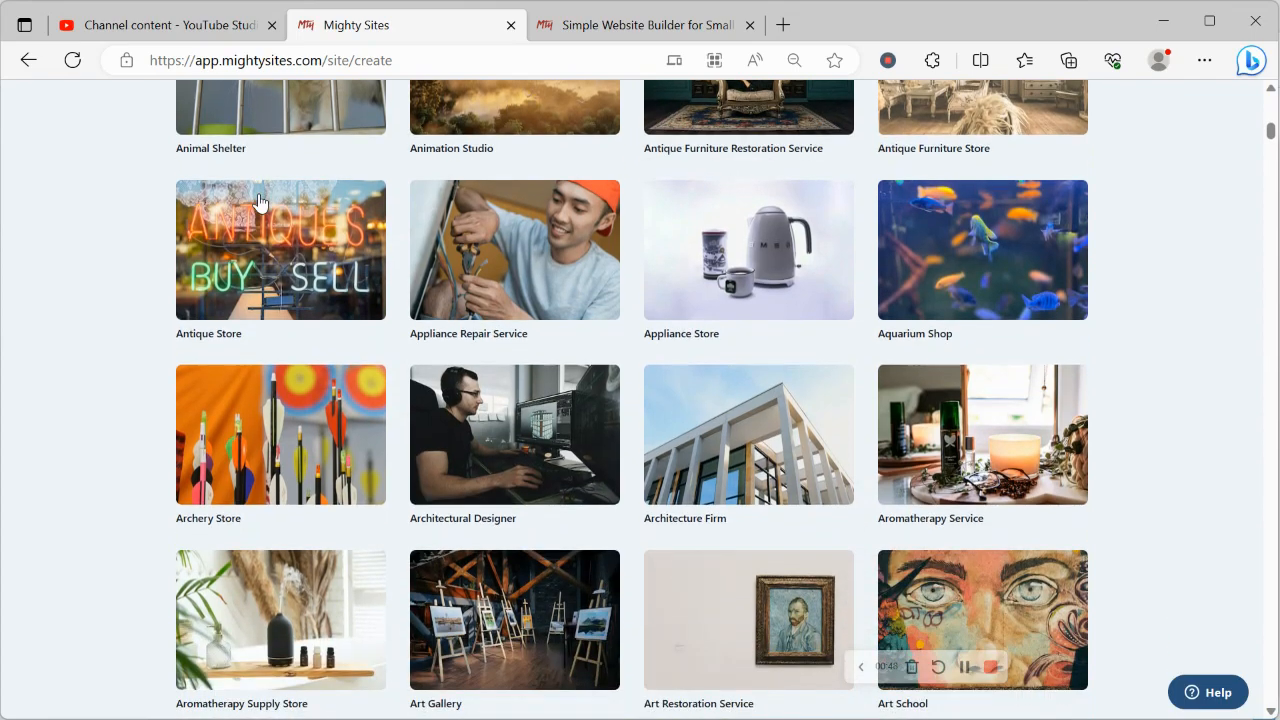
pyautogui.scroll(-1, 258, 202)
pyautogui.scroll(-6, 258, 202)
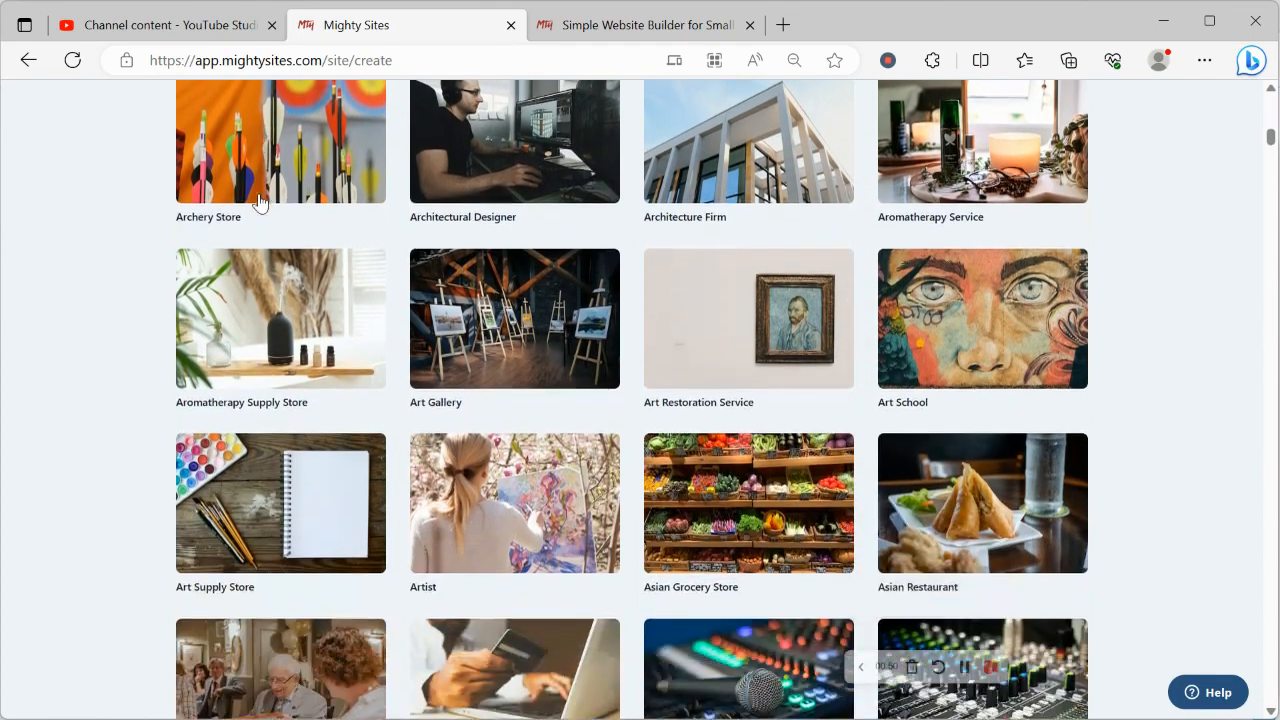
pyautogui.scroll(15, 258, 202)
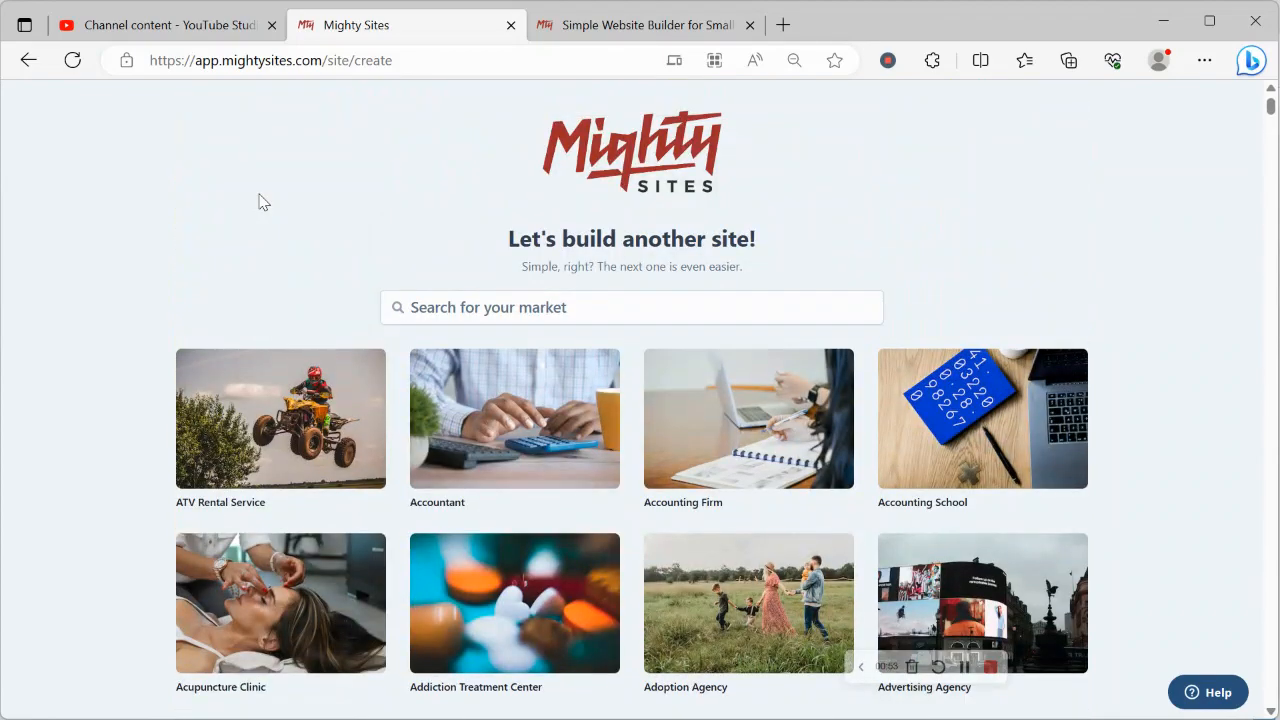
# Start a market search, correcting the mistyped 'vur' entry
pyautogui.click(500, 301)
pyautogui.write('vur')
pyautogui.press('BackSpace')
# Pick the Virtual Assistant market and enter the company name 'Rochelle's Virtual Assistance'
pyautogui.write('irtu')
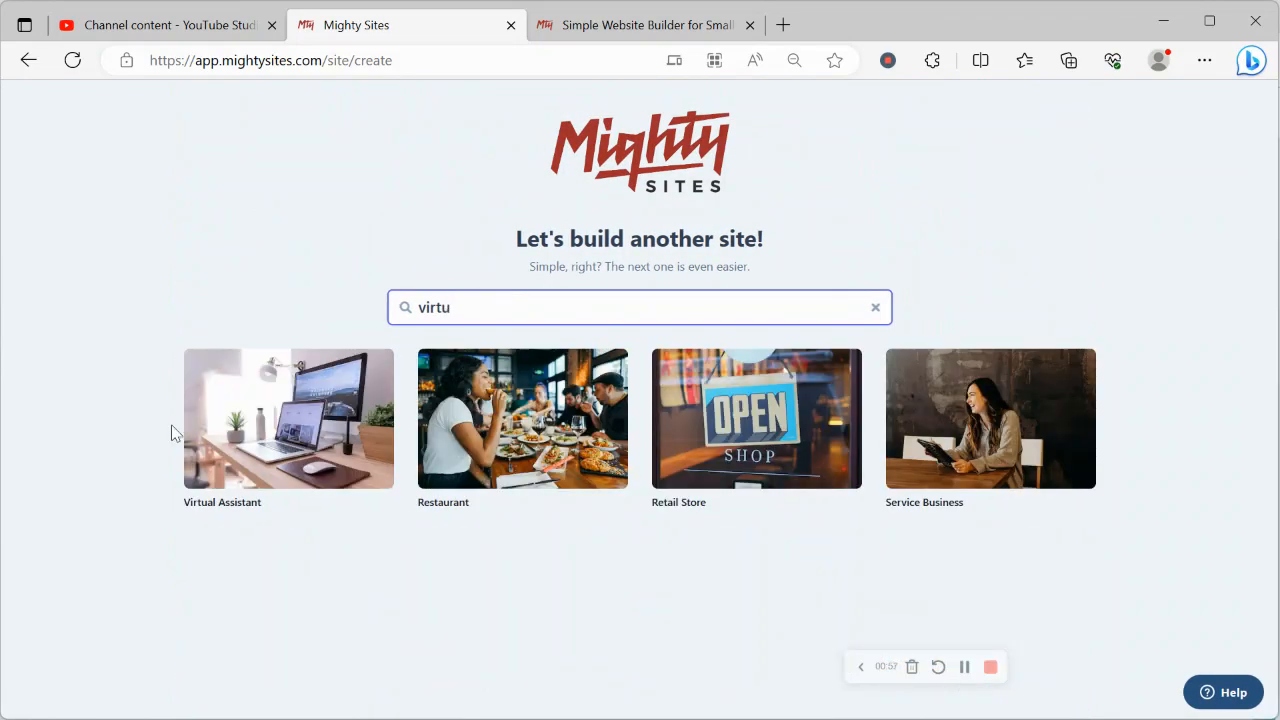
pyautogui.click(262, 440)
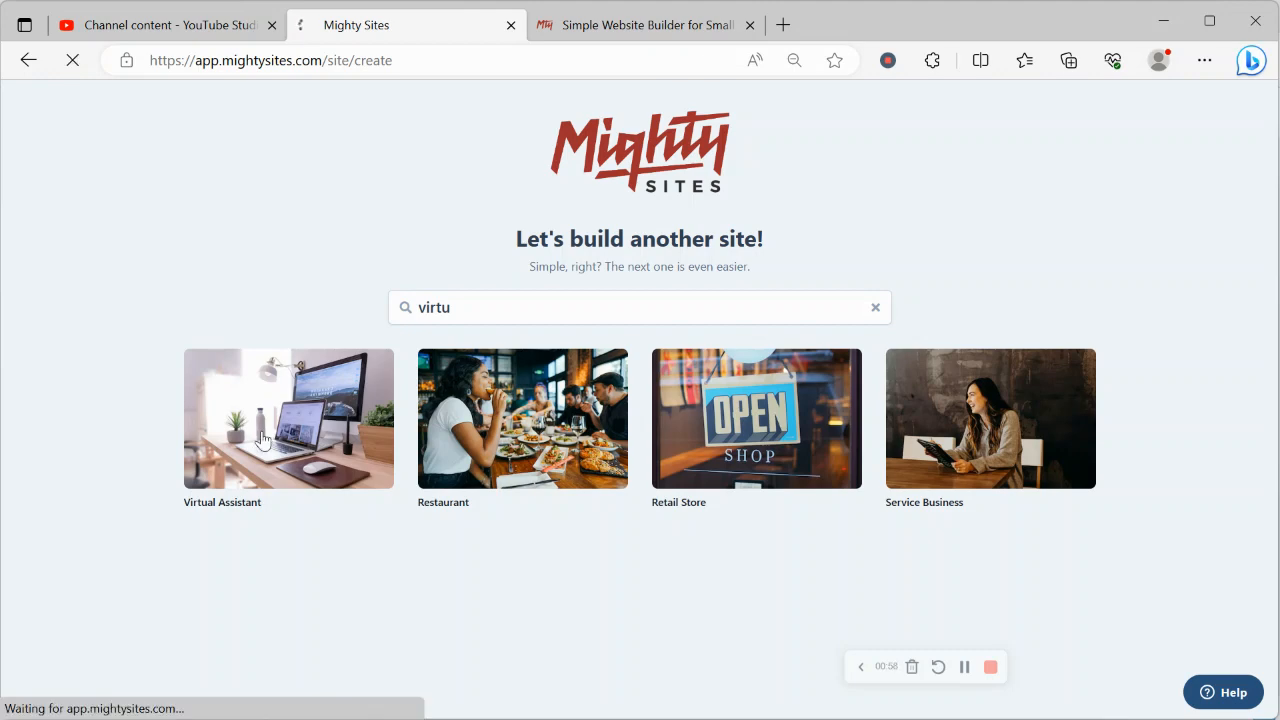
pyautogui.press('capslock')
pyautogui.write('R')
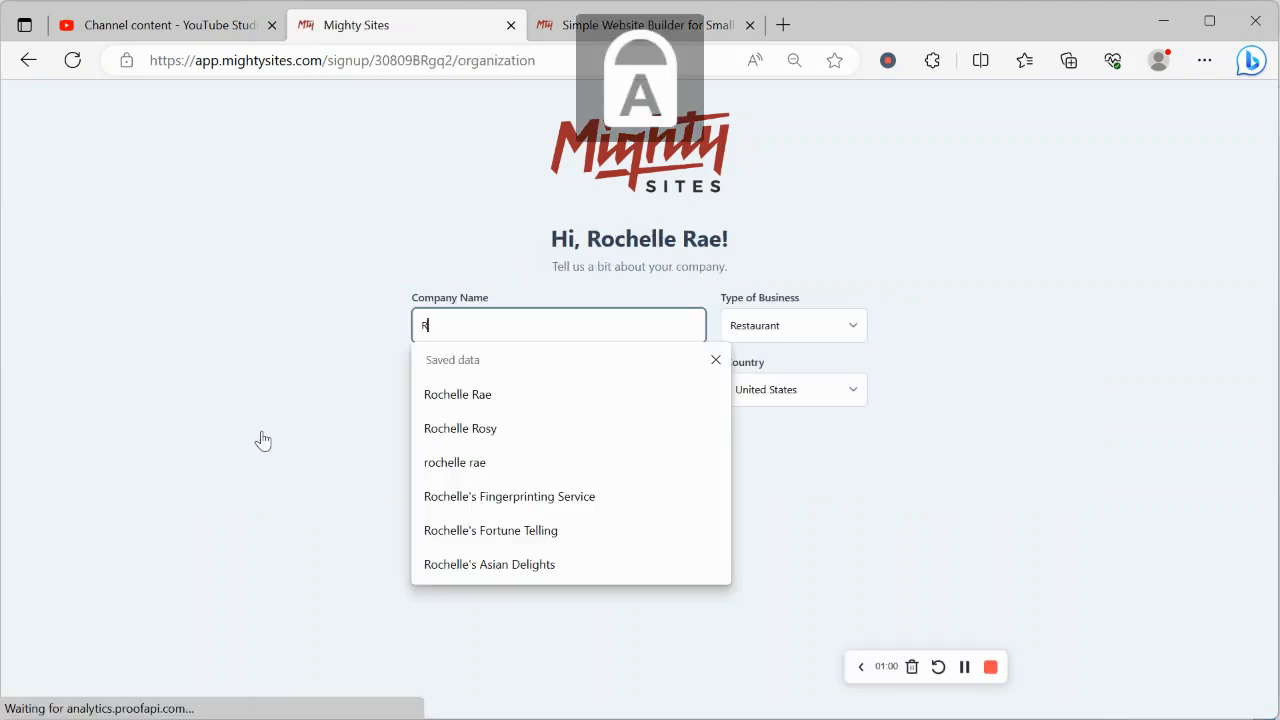
pyautogui.press('capslock')
pyautogui.write("ochelle's")
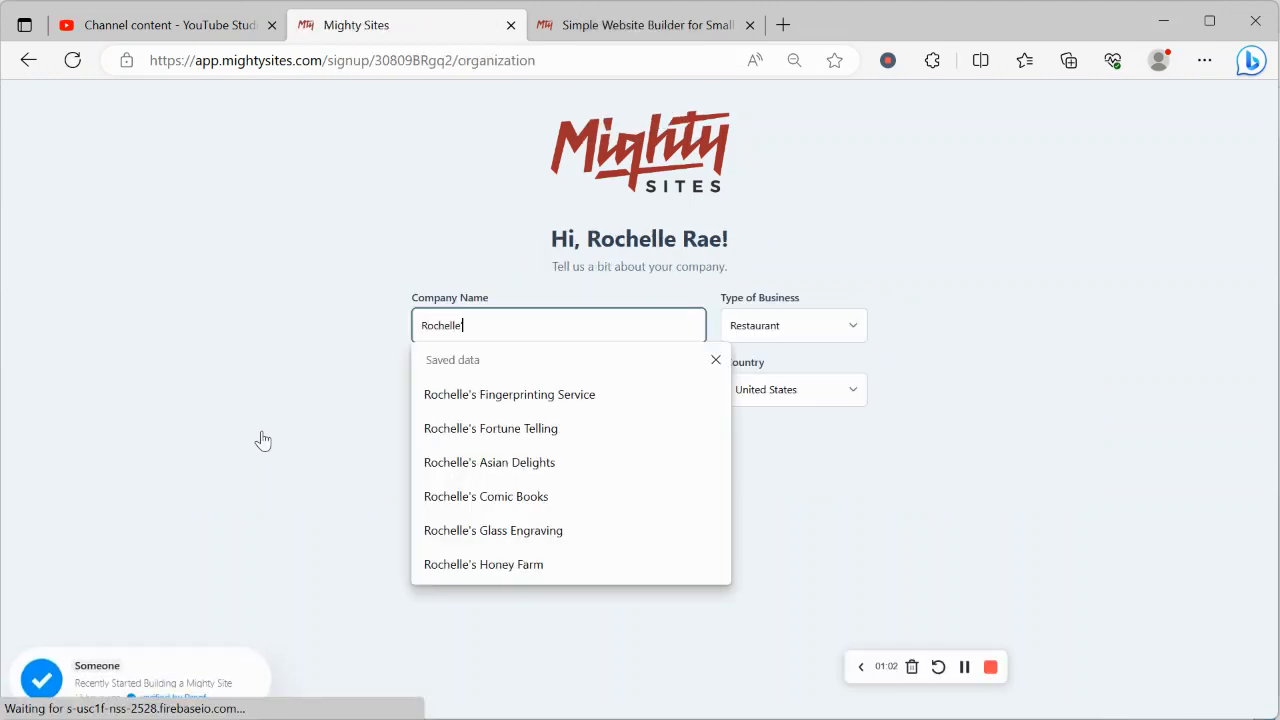
pyautogui.press('capslock')
pyautogui.write('B')
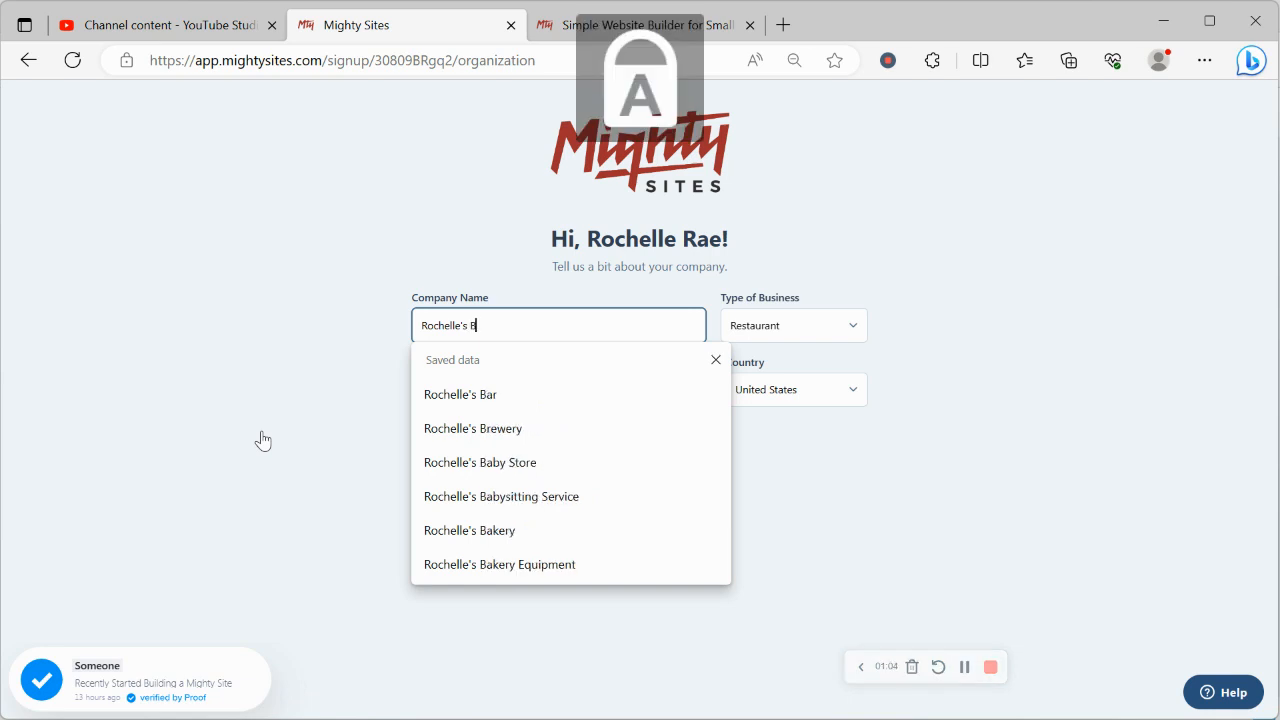
pyautogui.press('BackSpace')
pyautogui.write('VB')
pyautogui.press('capslock')
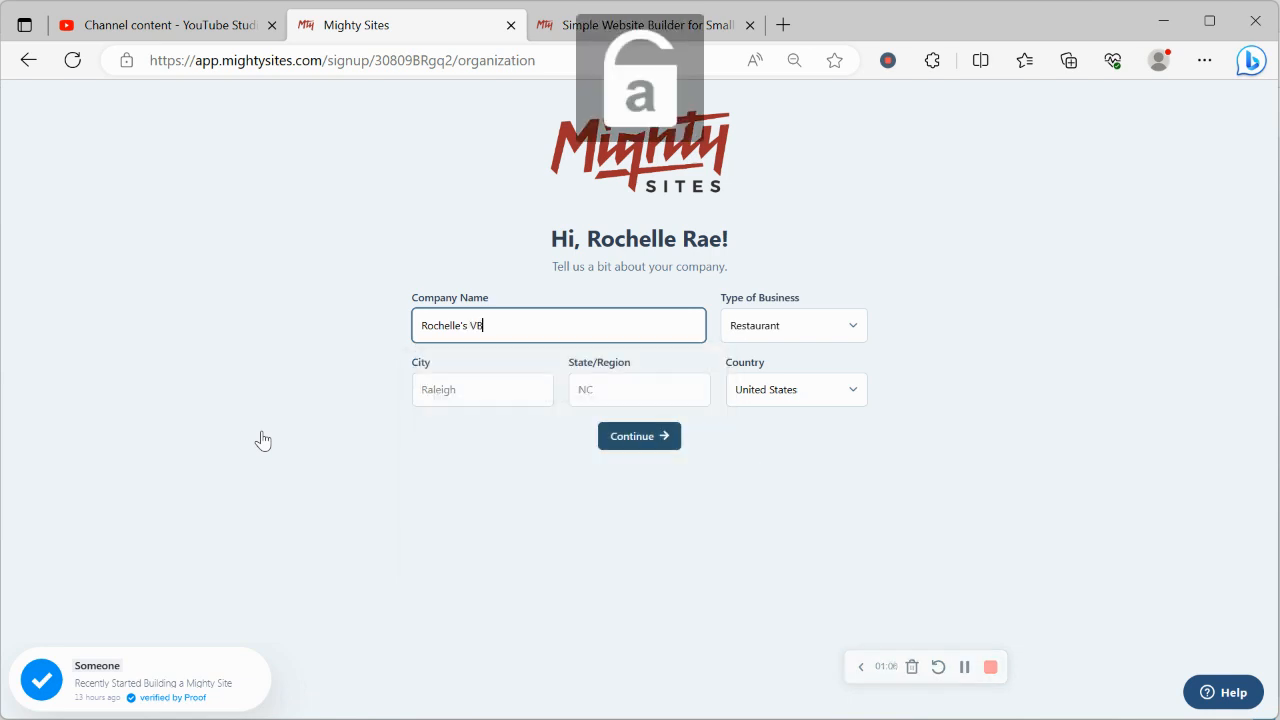
pyautogui.press('BackSpace')
pyautogui.write('irtual')
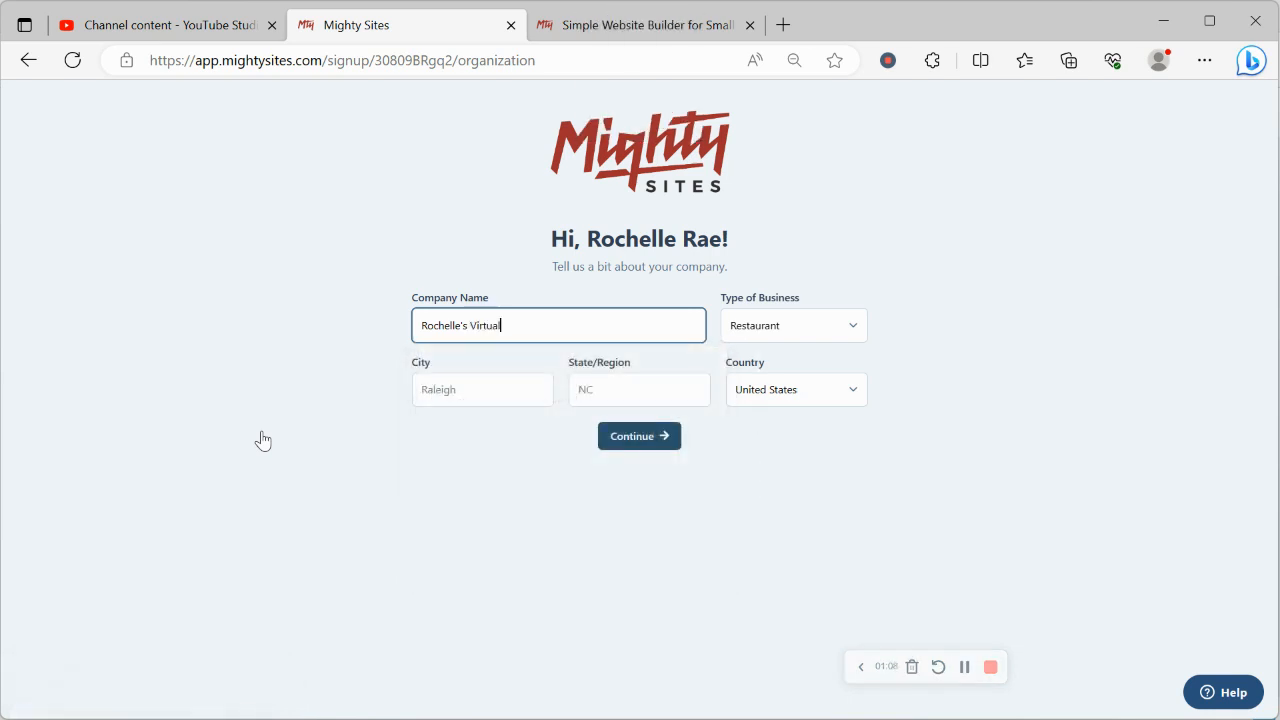
pyautogui.press('capslock')
pyautogui.write('A')
pyautogui.press('capslock')
pyautogui.write('ssi')
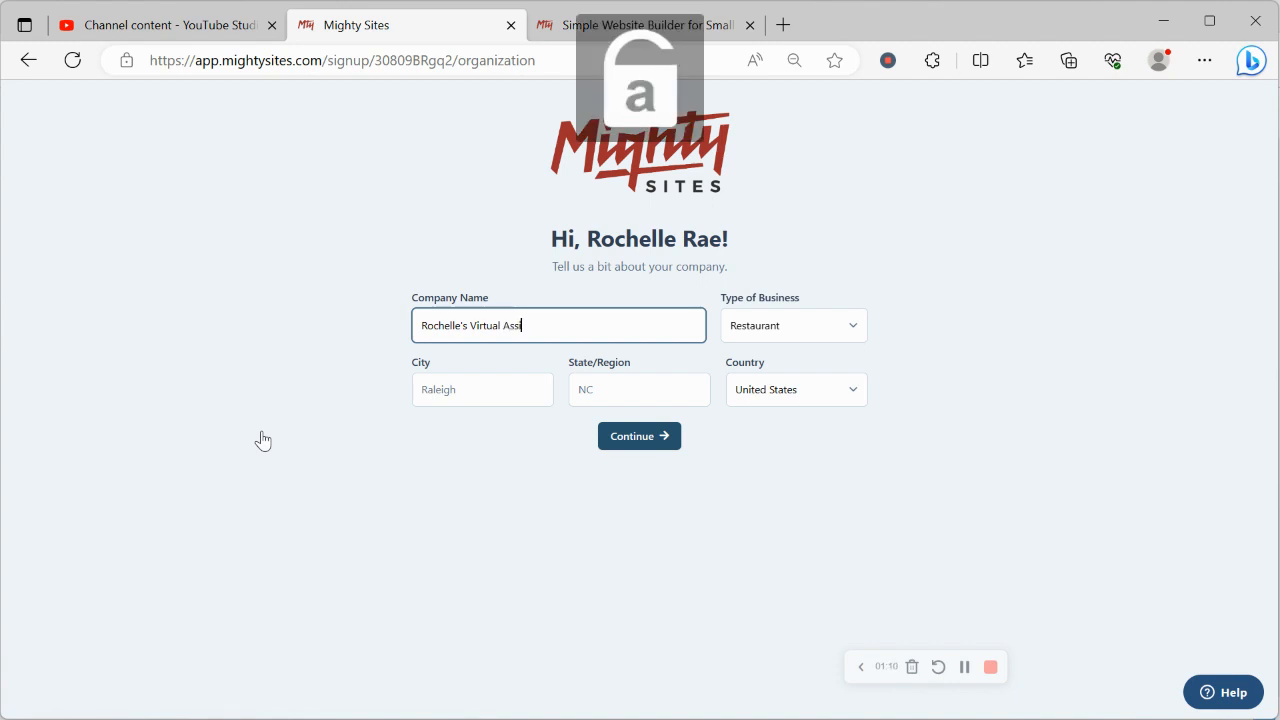
pyautogui.write('st')
pyautogui.press('capslock')
pyautogui.write('A')
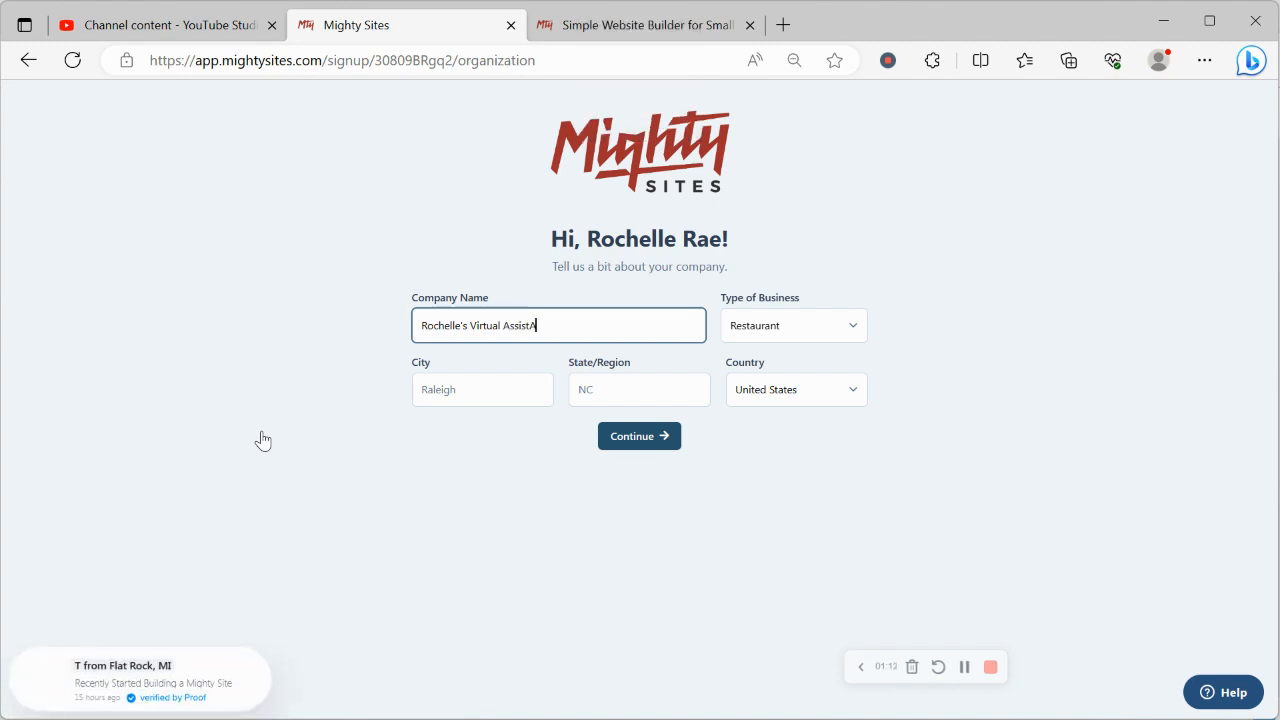
pyautogui.write('NCE')
pyautogui.press('BackSpace')
pyautogui.press('BackSpace')
pyautogui.press('BackSpace')
pyautogui.press('BackSpace')
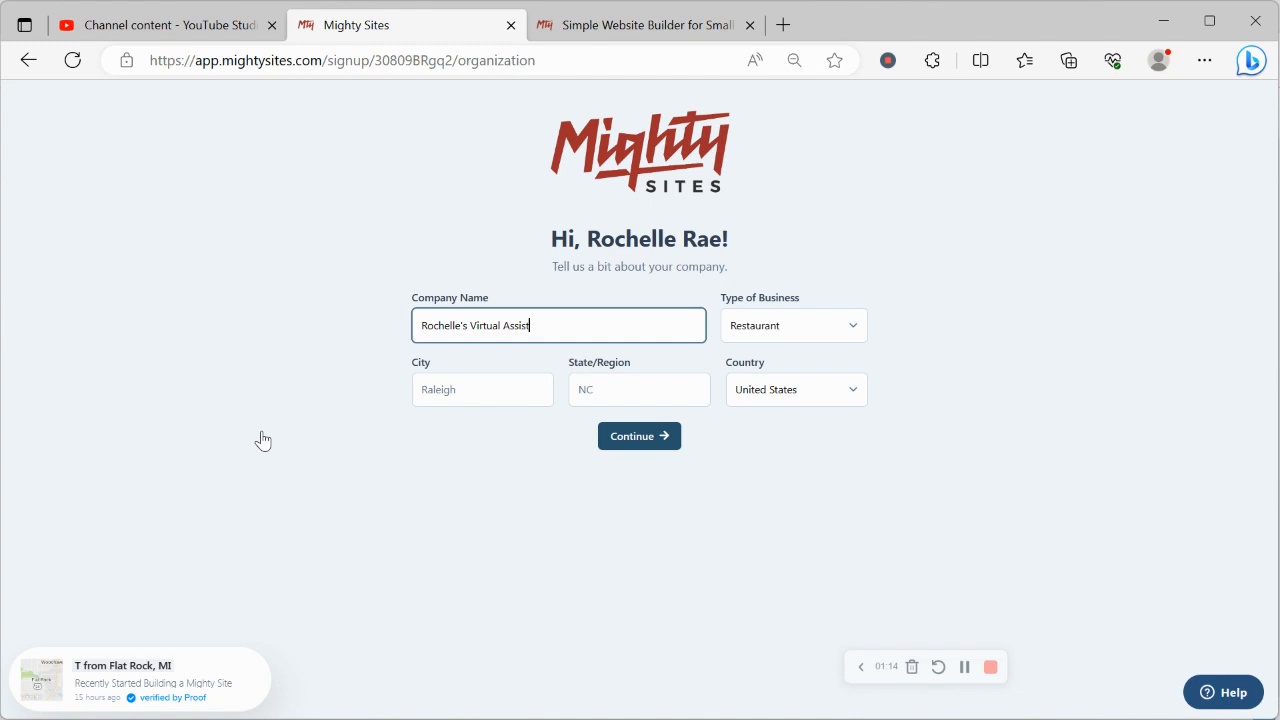
pyautogui.press('capslock')
pyautogui.write('ance')
# Enter Denver as the city and Colorado as the state
pyautogui.click(467, 387)
pyautogui.press('capslock')
pyautogui.write('D')
pyautogui.press('capslock')
pyautogui.write('e')
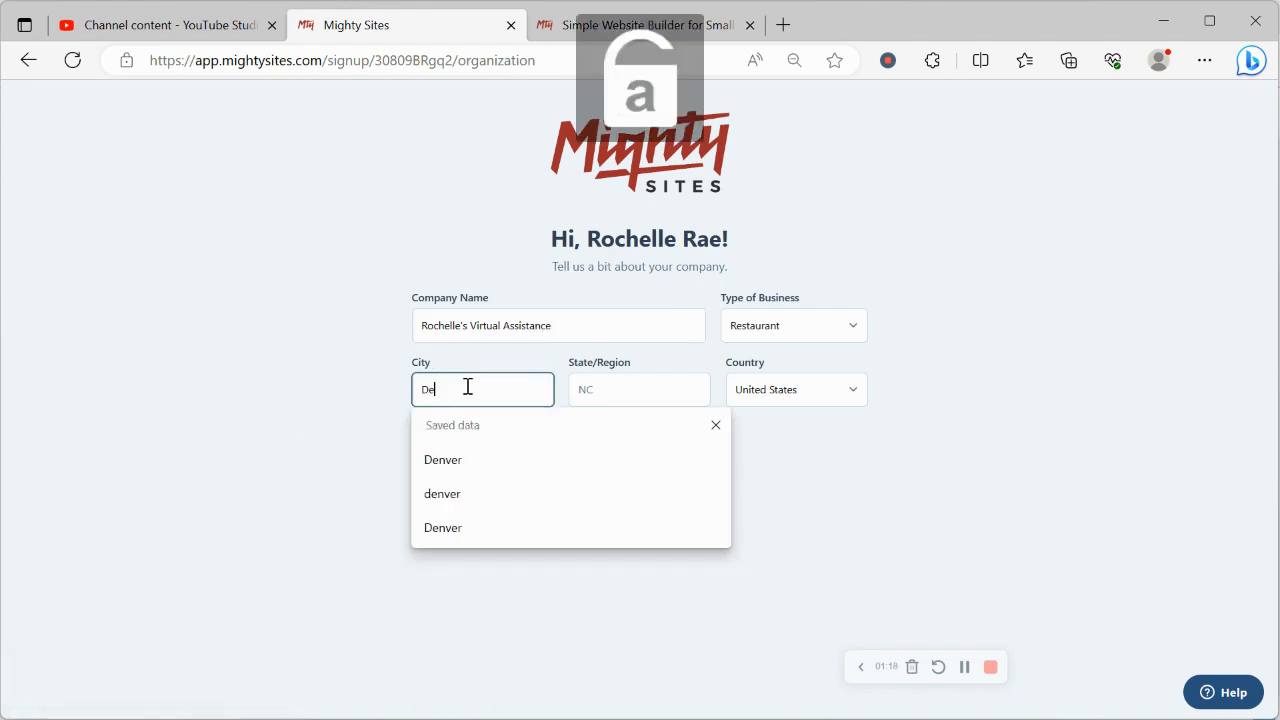
pyautogui.write('nver')
pyautogui.click(600, 374)
pyautogui.press('capslock')
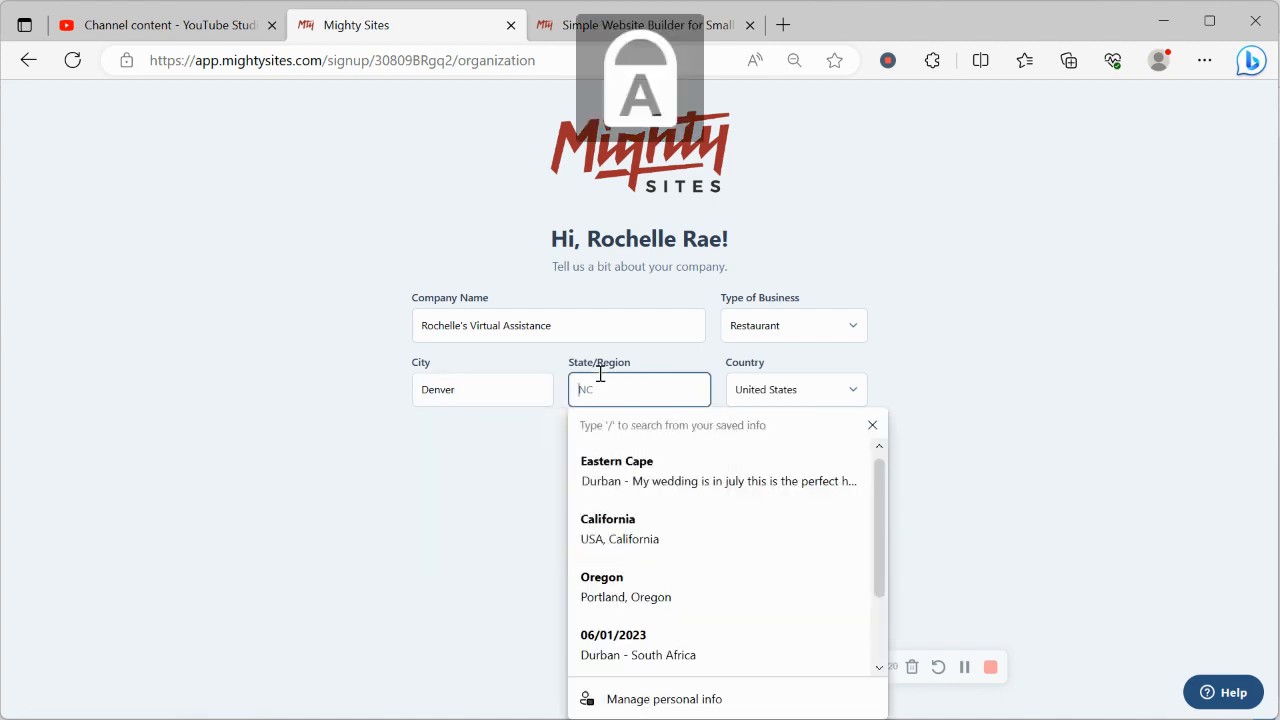
pyautogui.write('C')
pyautogui.press('capslock')
pyautogui.write('olora')
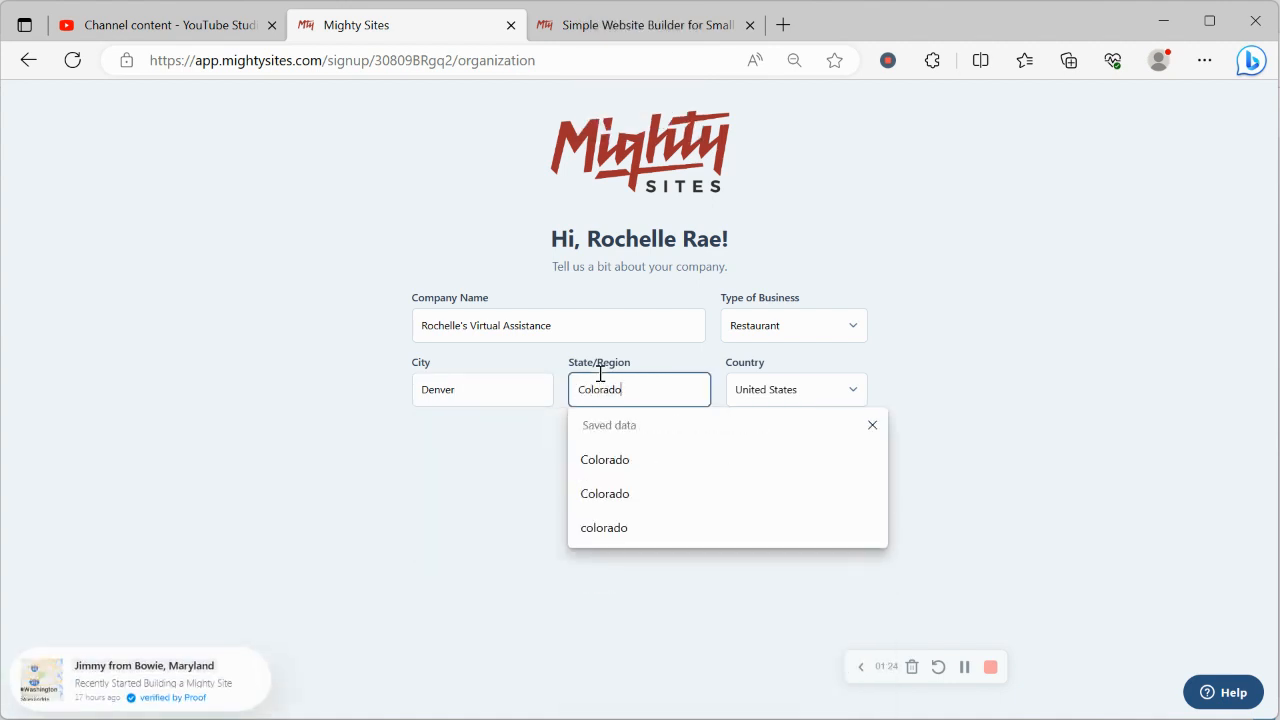
pyautogui.write('do')
# Set the business type to Service and submit the details
pyautogui.click(846, 323)
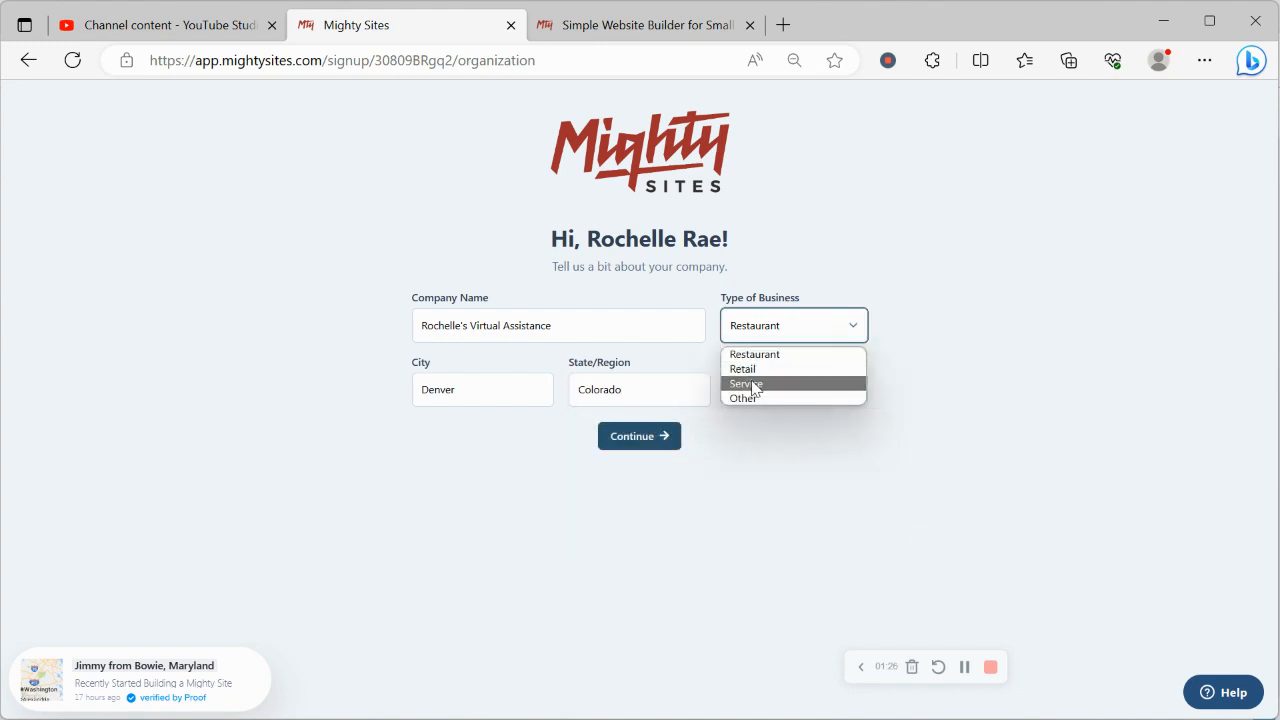
pyautogui.click(757, 383)
pyautogui.click(640, 440)
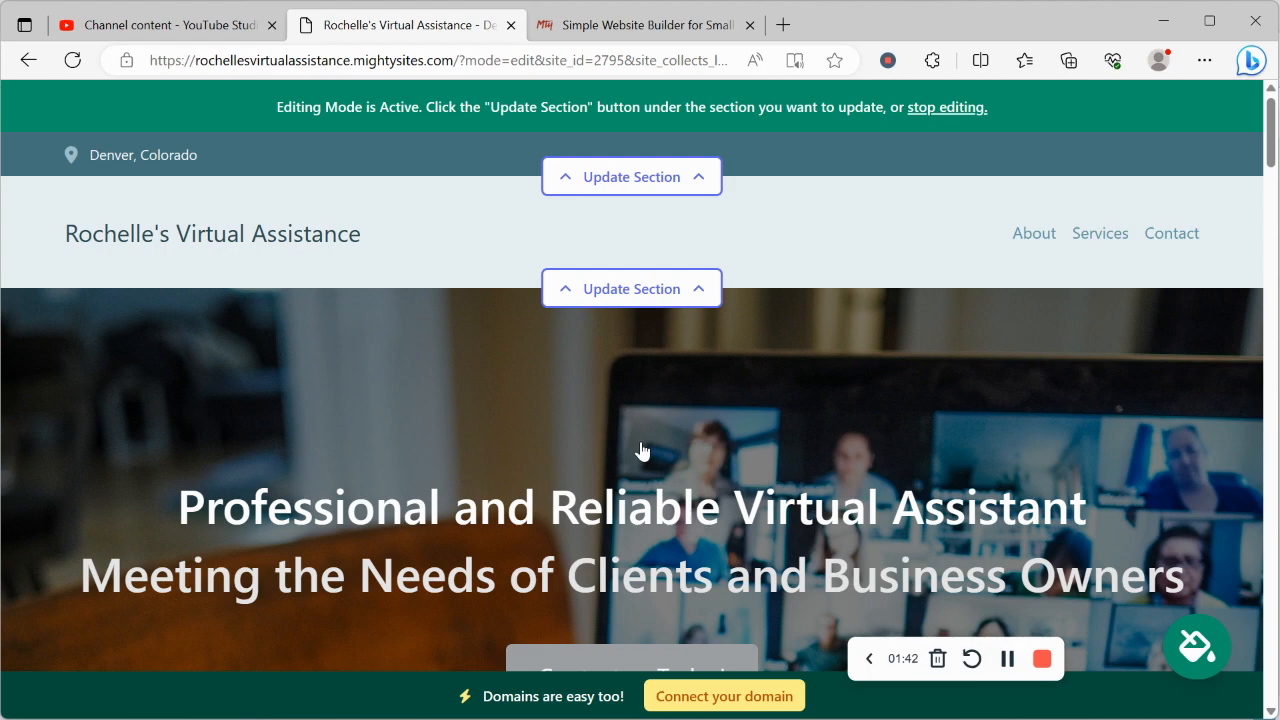
pyautogui.scroll(-6, 642, 452)
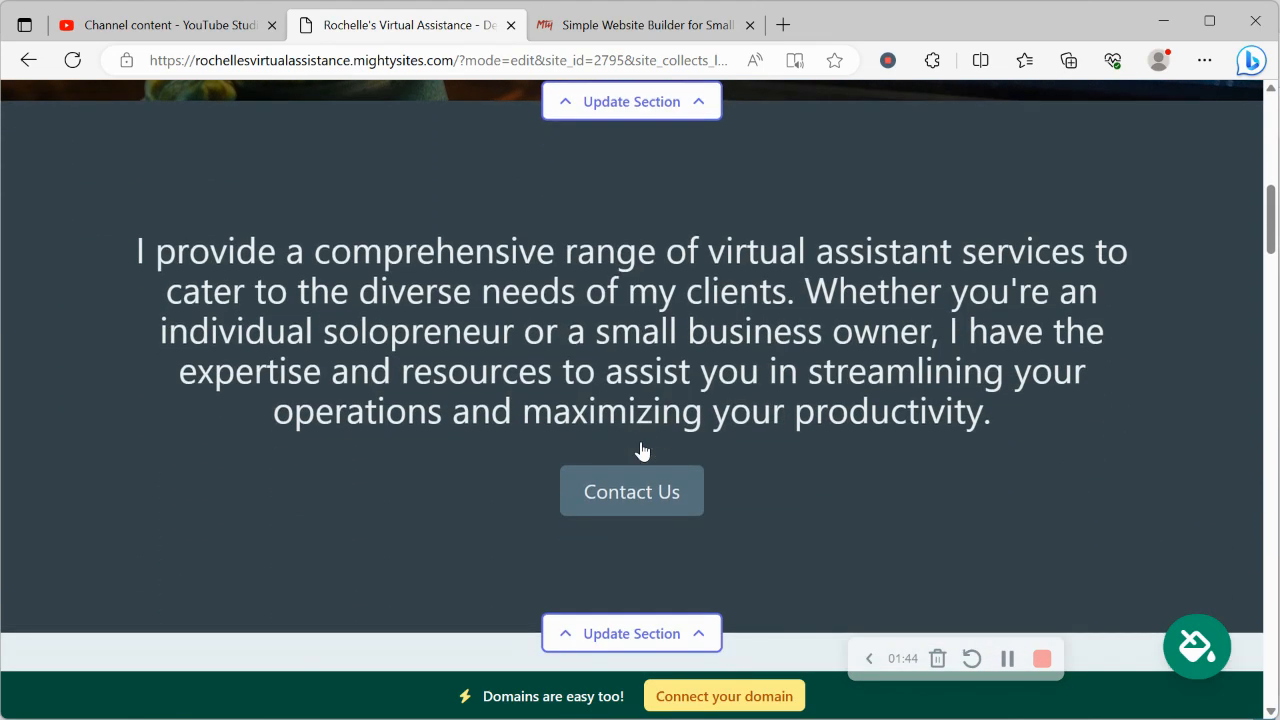
pyautogui.moveTo(155, 253); pyautogui.dragTo(210, 578)
pyautogui.click(489, 614)
pyautogui.scroll(-5, 489, 612)
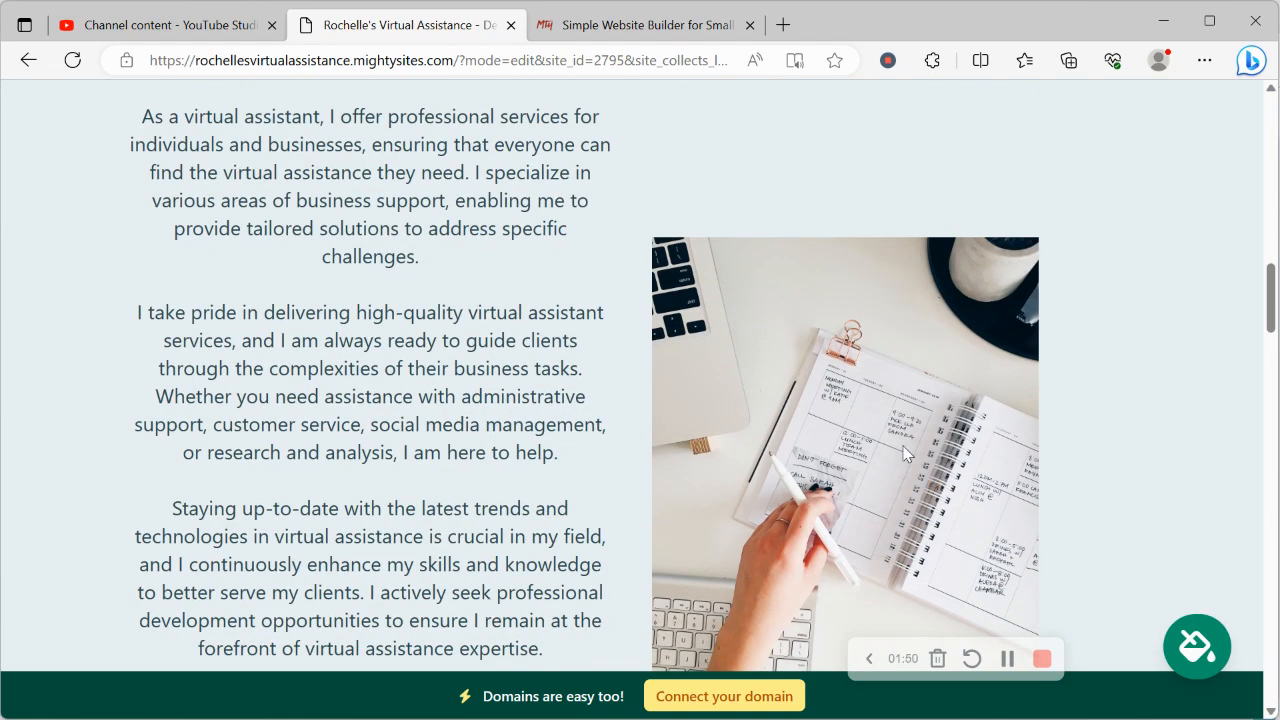
pyautogui.scroll(-5, 905, 453)
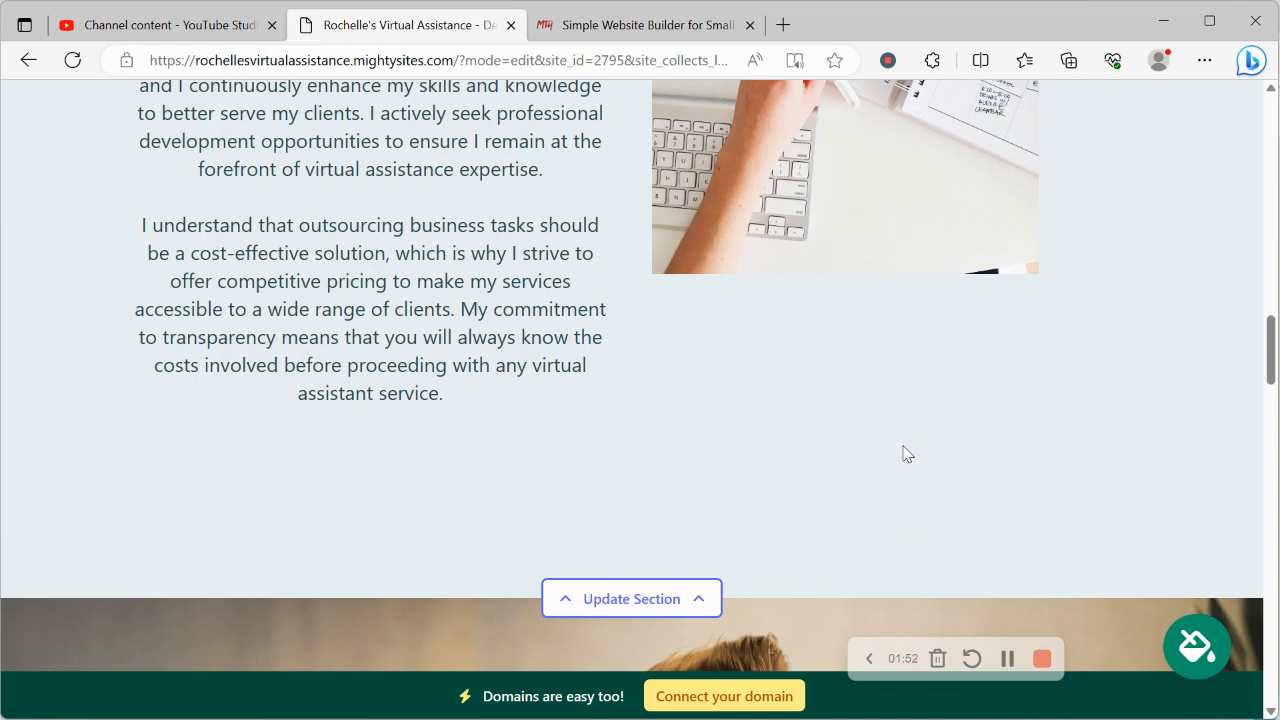
pyautogui.scroll(-5, 905, 453)
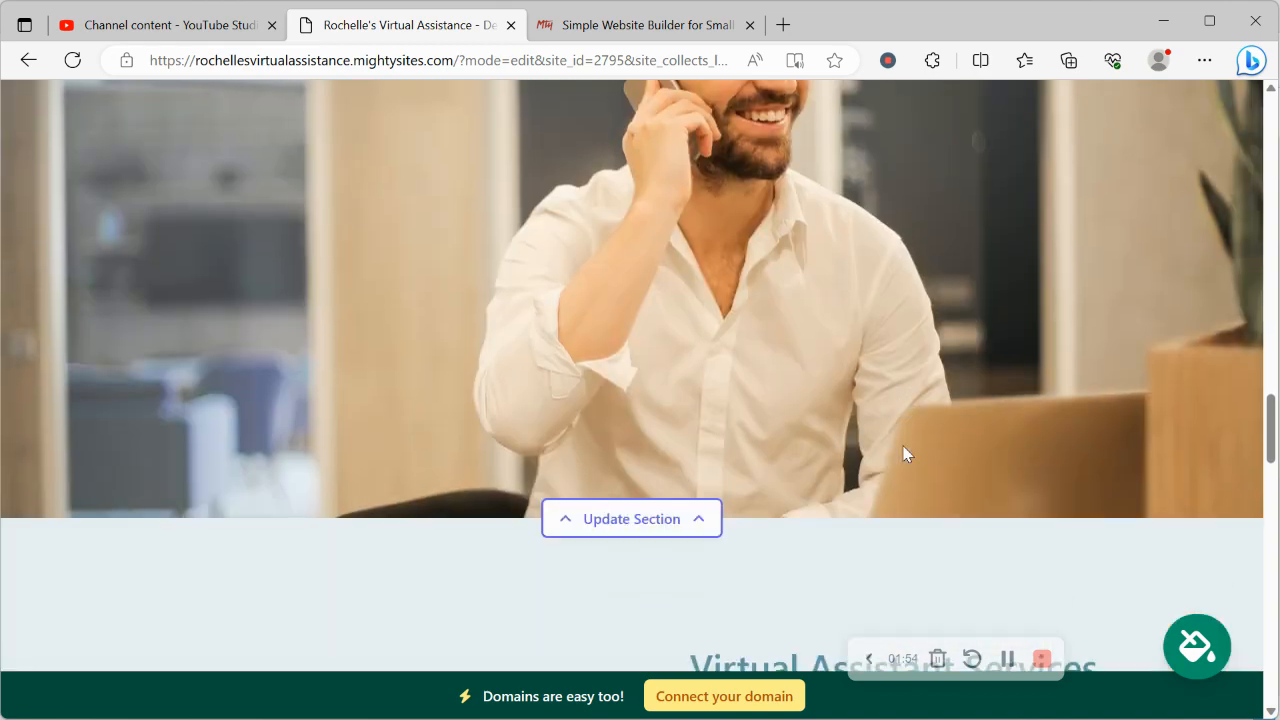
pyautogui.scroll(-8, 905, 453)
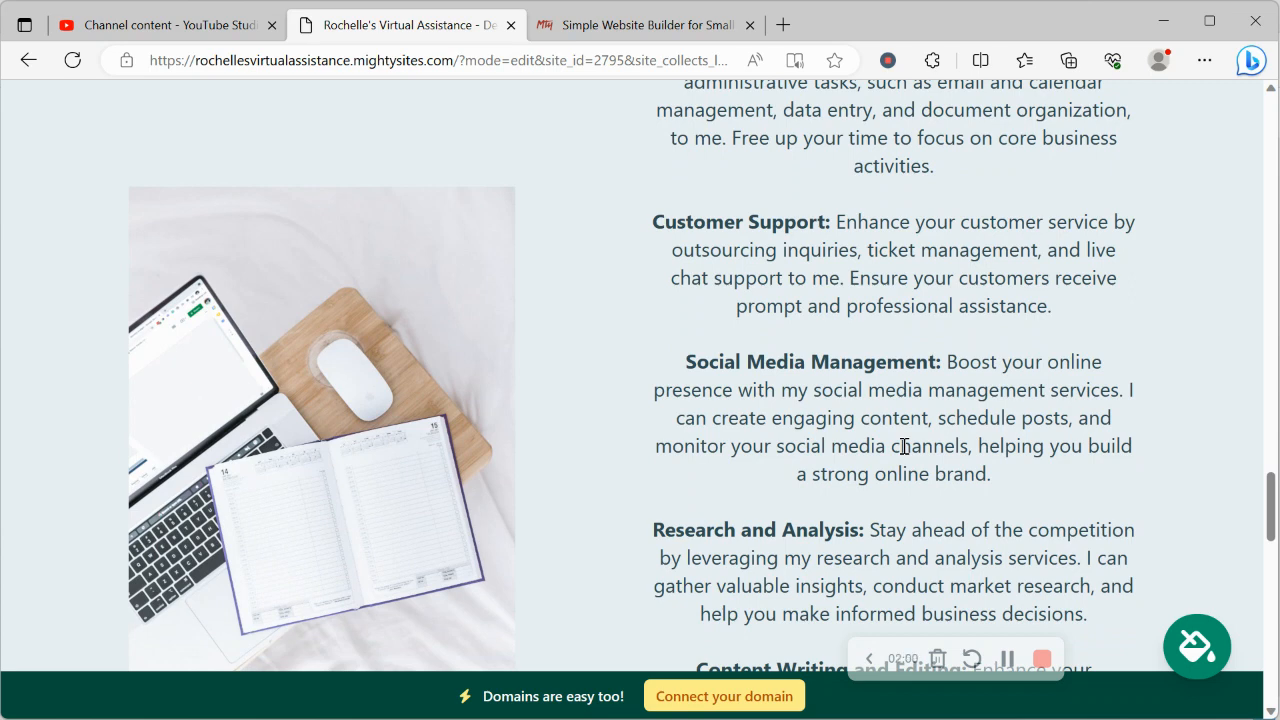
pyautogui.scroll(-8, 905, 450)
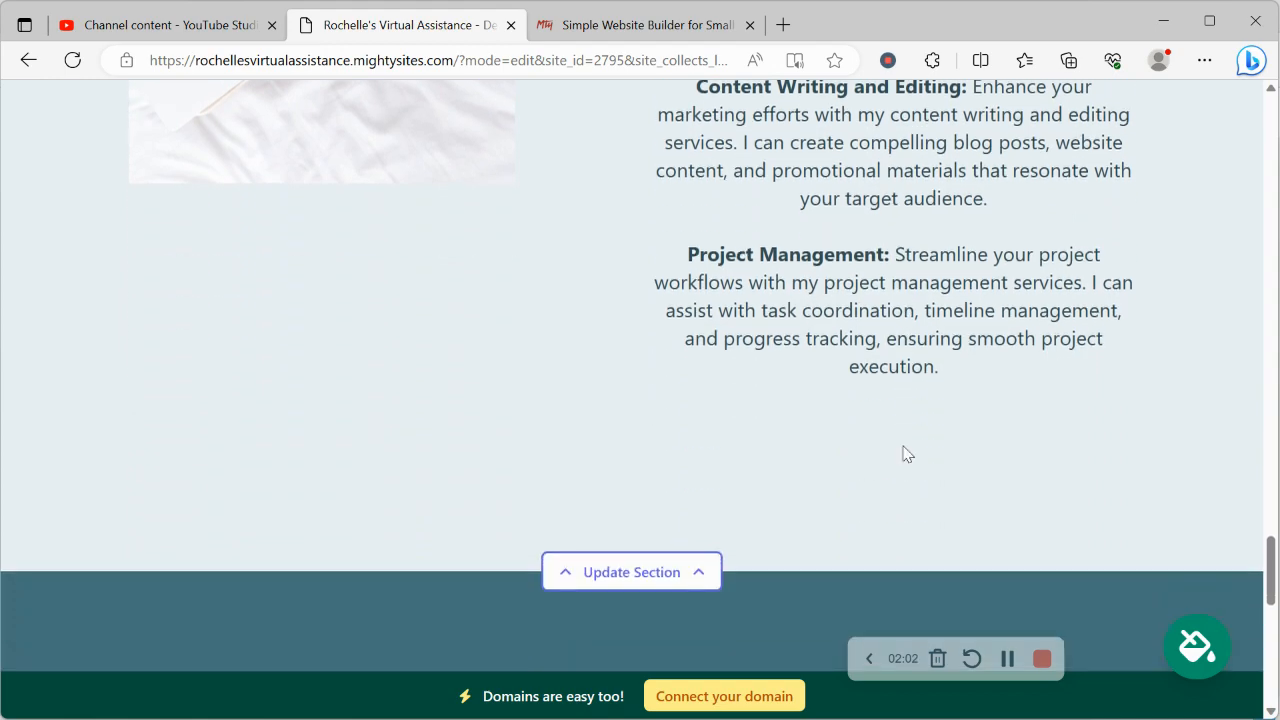
pyautogui.scroll(-2, 903, 453)
pyautogui.scroll(6, 903, 453)
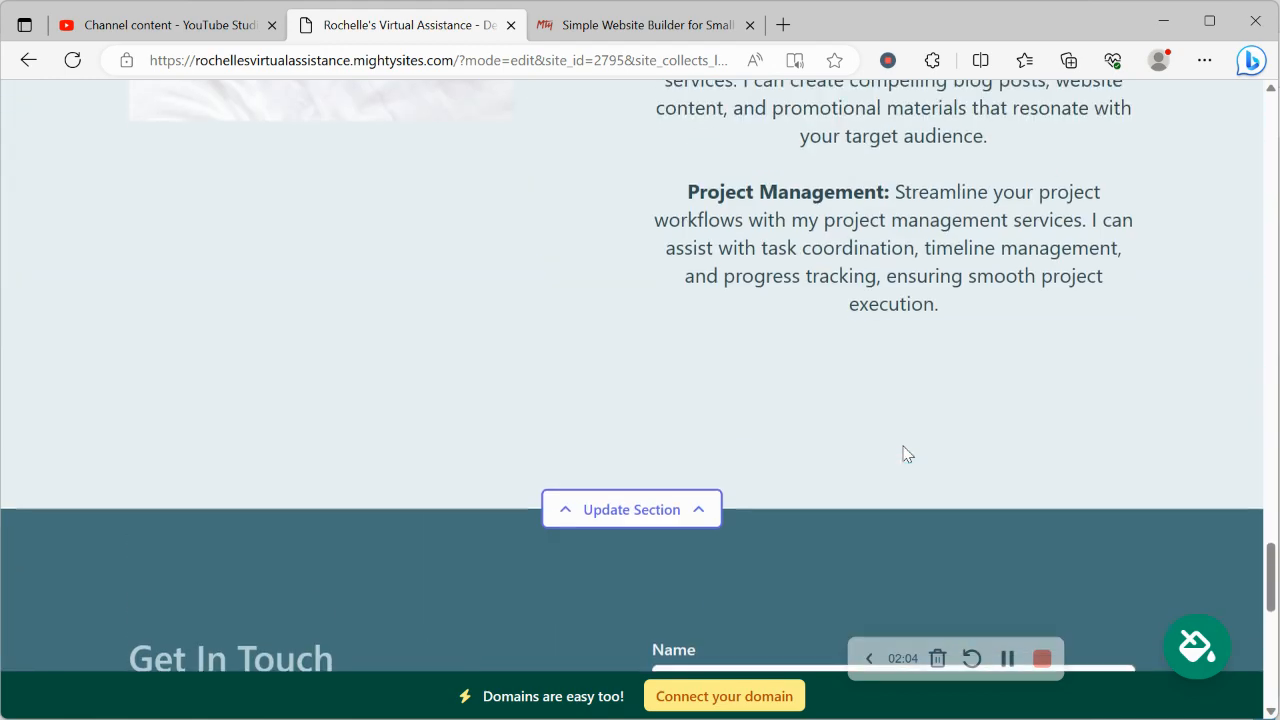
pyautogui.scroll(2, 905, 450)
pyautogui.scroll(10, 905, 450)
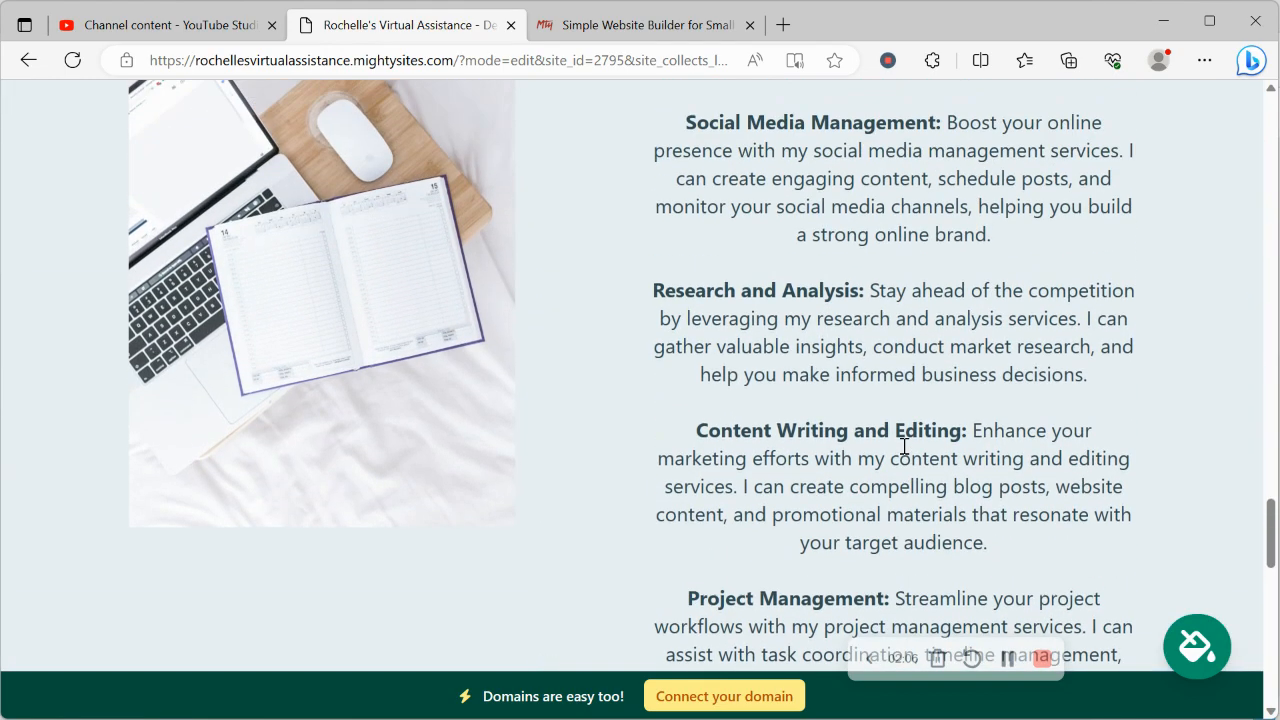
pyautogui.scroll(5, 903, 447)
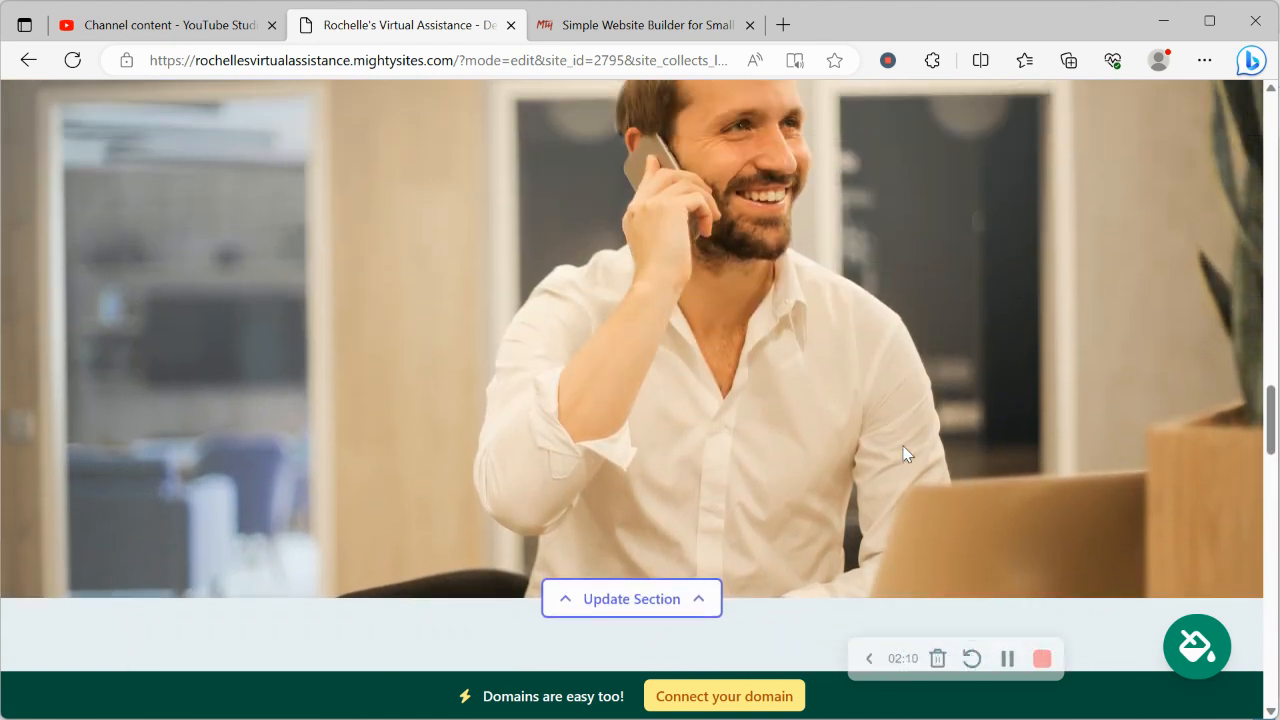
pyautogui.scroll(8, 903, 454)
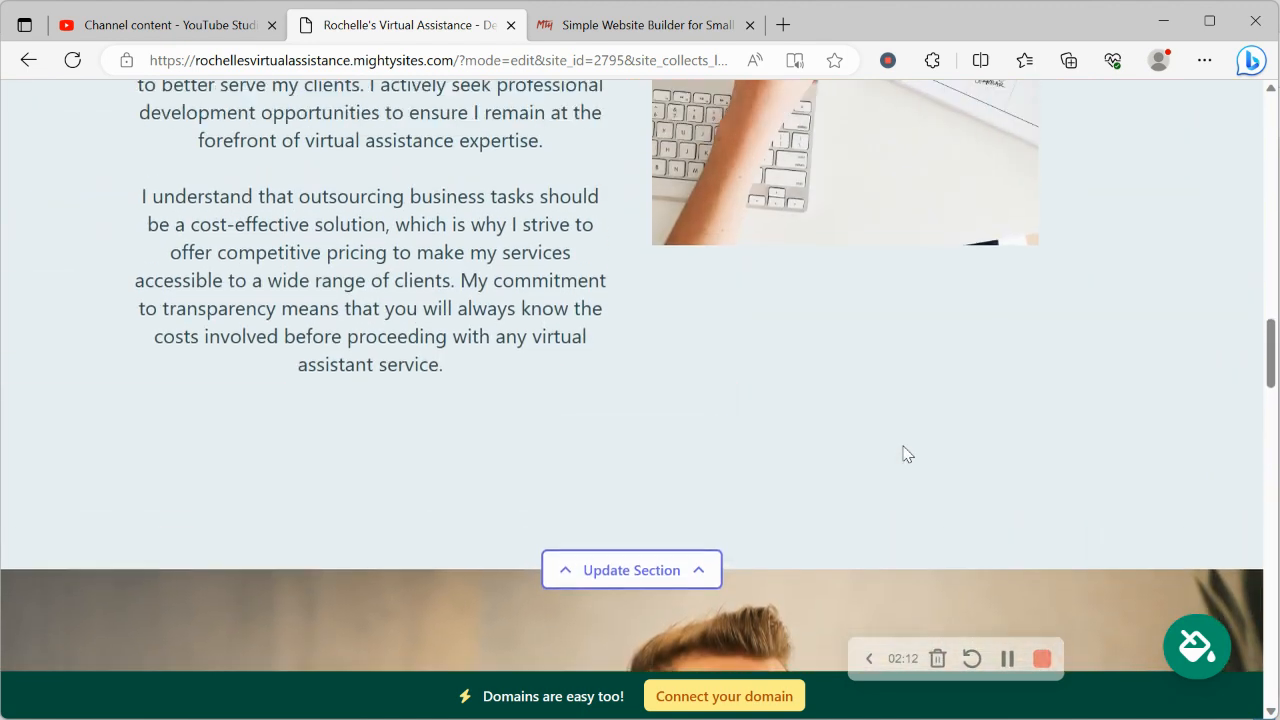
pyautogui.scroll(10, 903, 454)
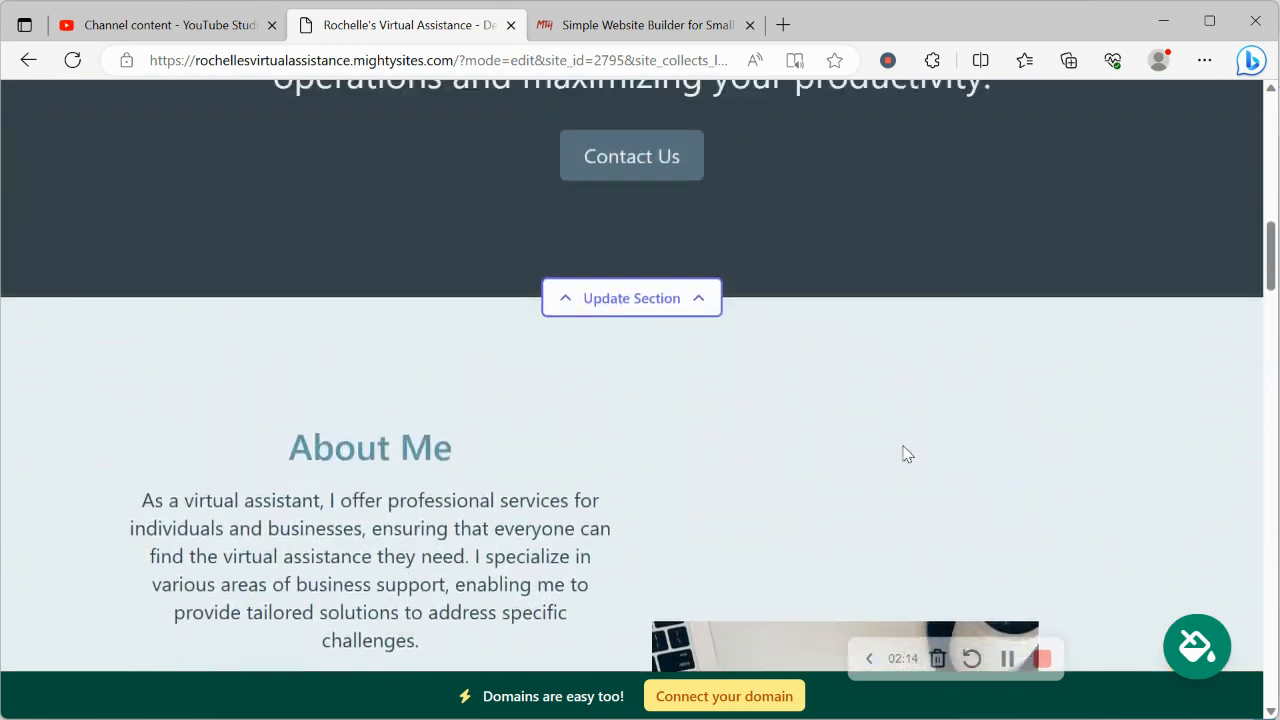
pyautogui.scroll(7, 903, 454)
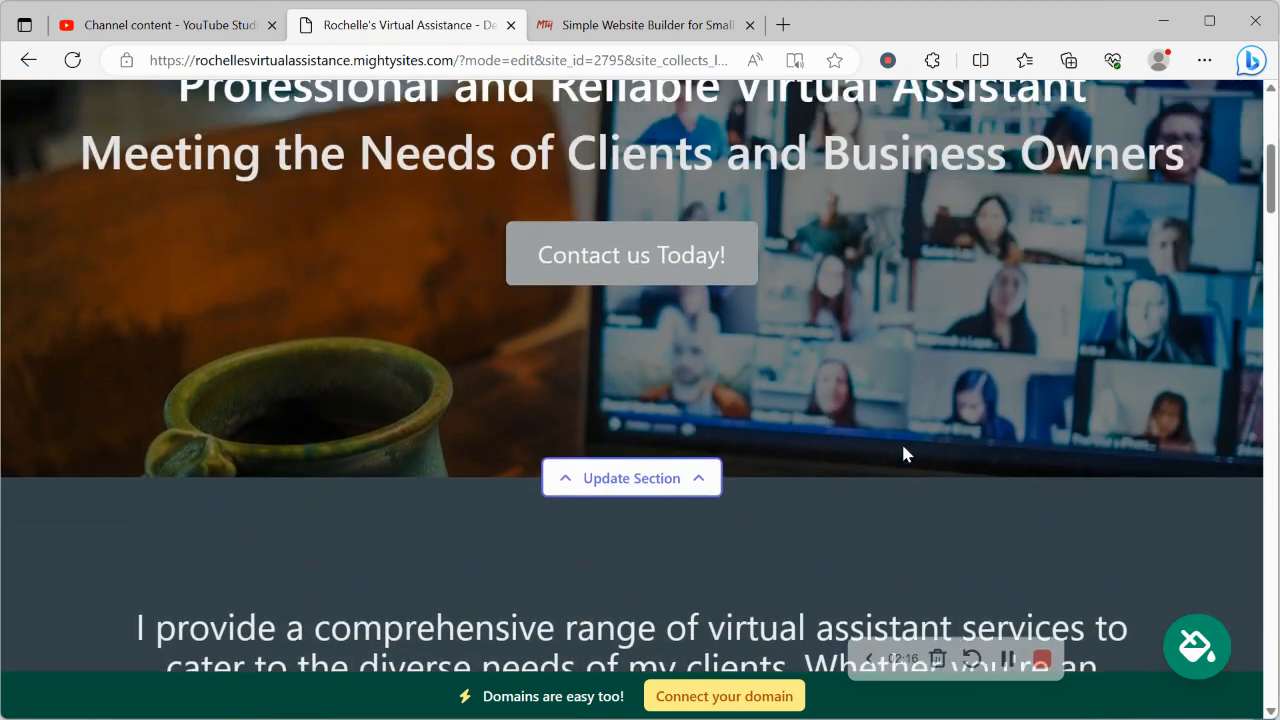
pyautogui.scroll(5, 903, 454)
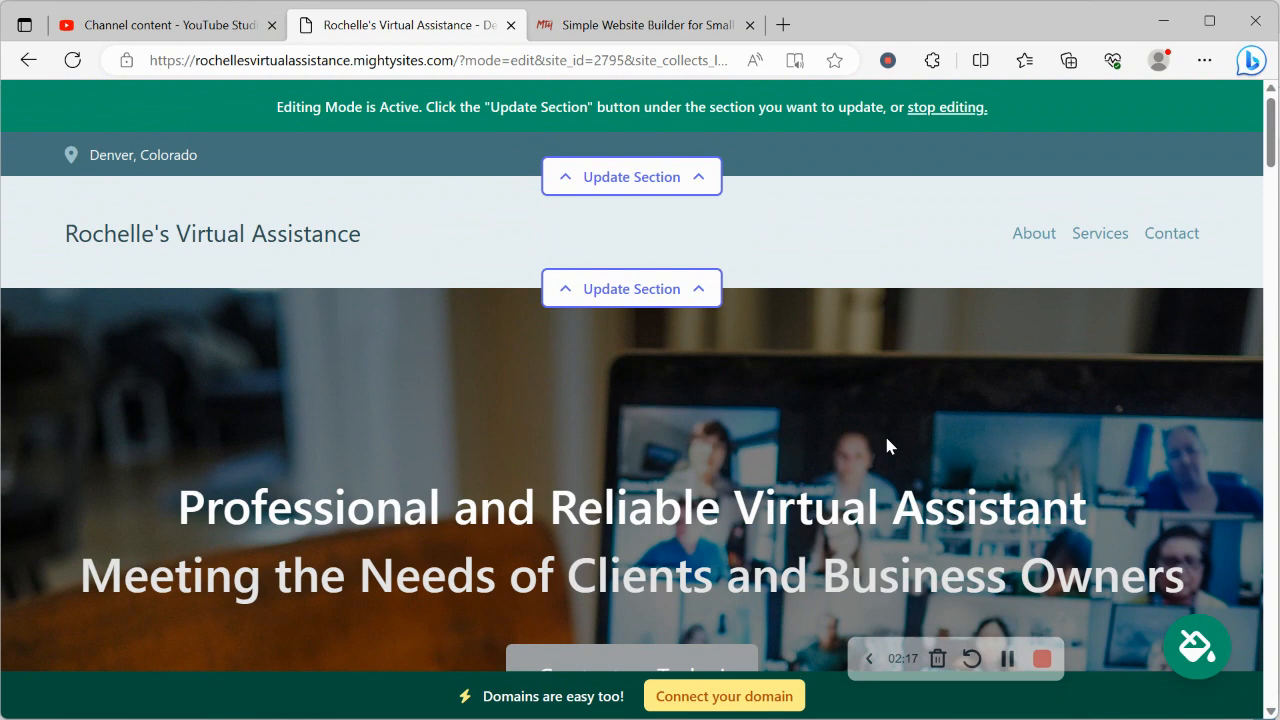
# Enter the business email (shown on site), phone number and autofilled address, then save the location
pyautogui.click(625, 179)
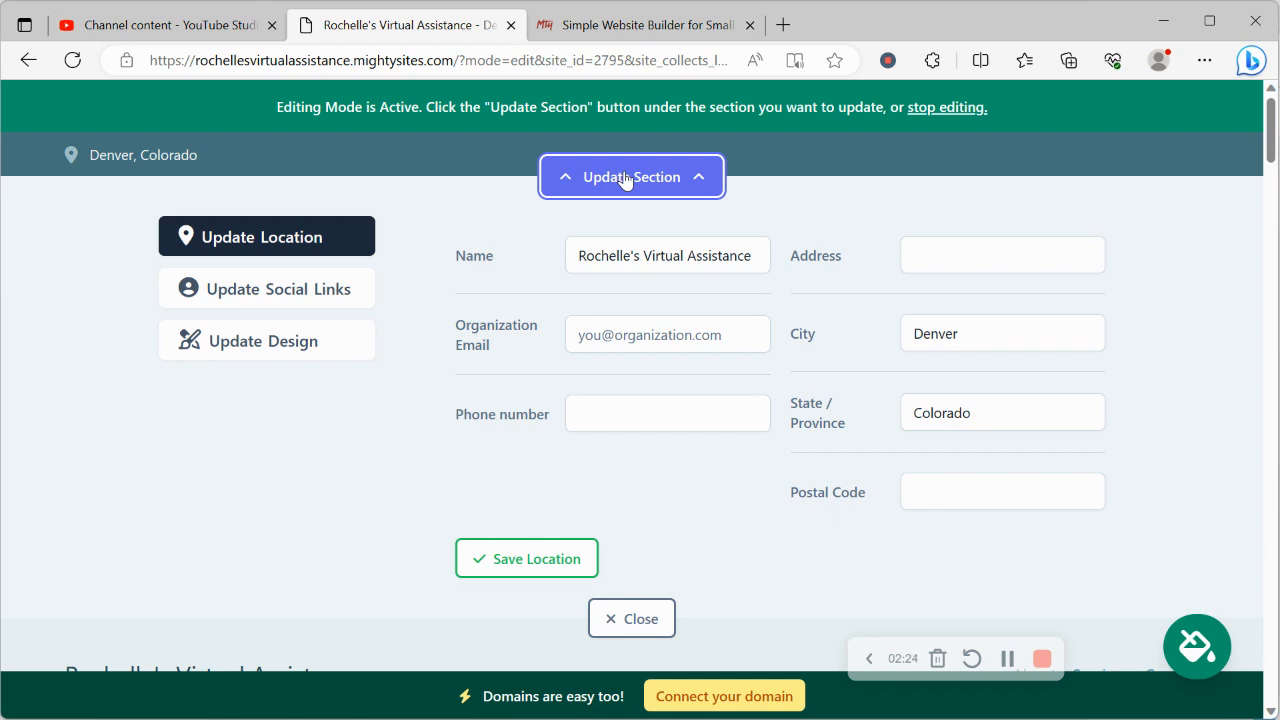
pyautogui.click(660, 320)
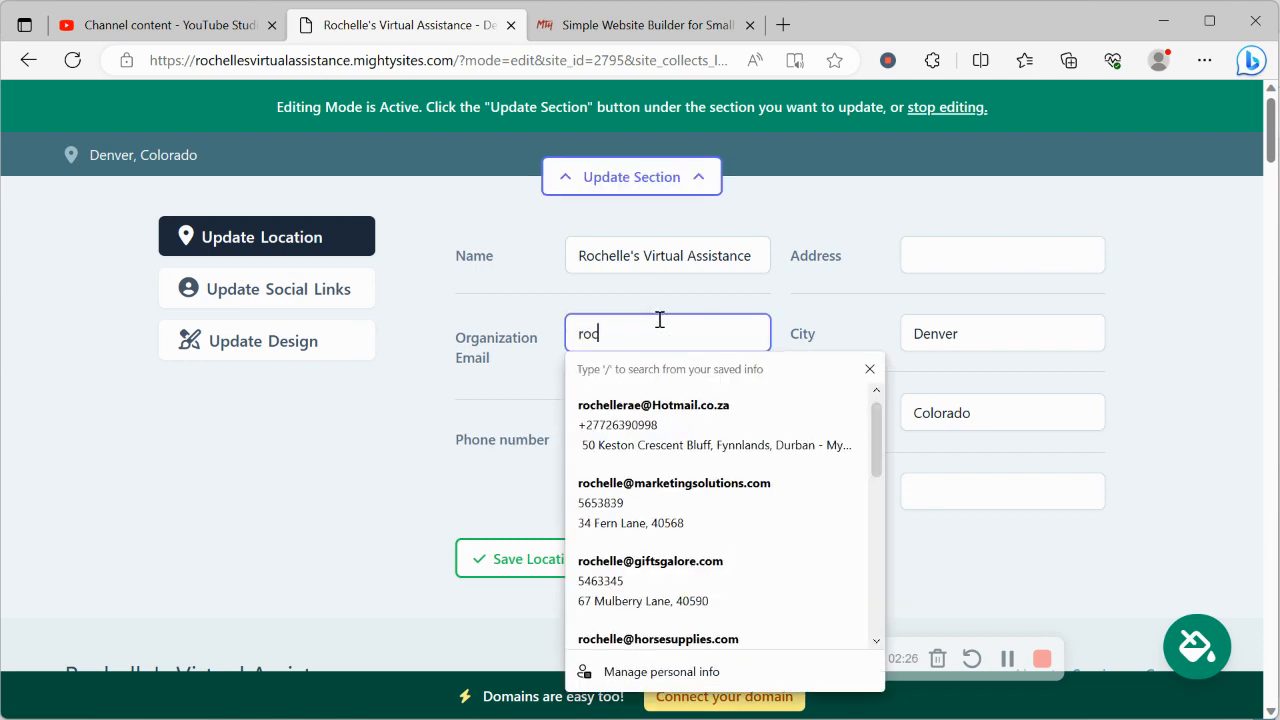
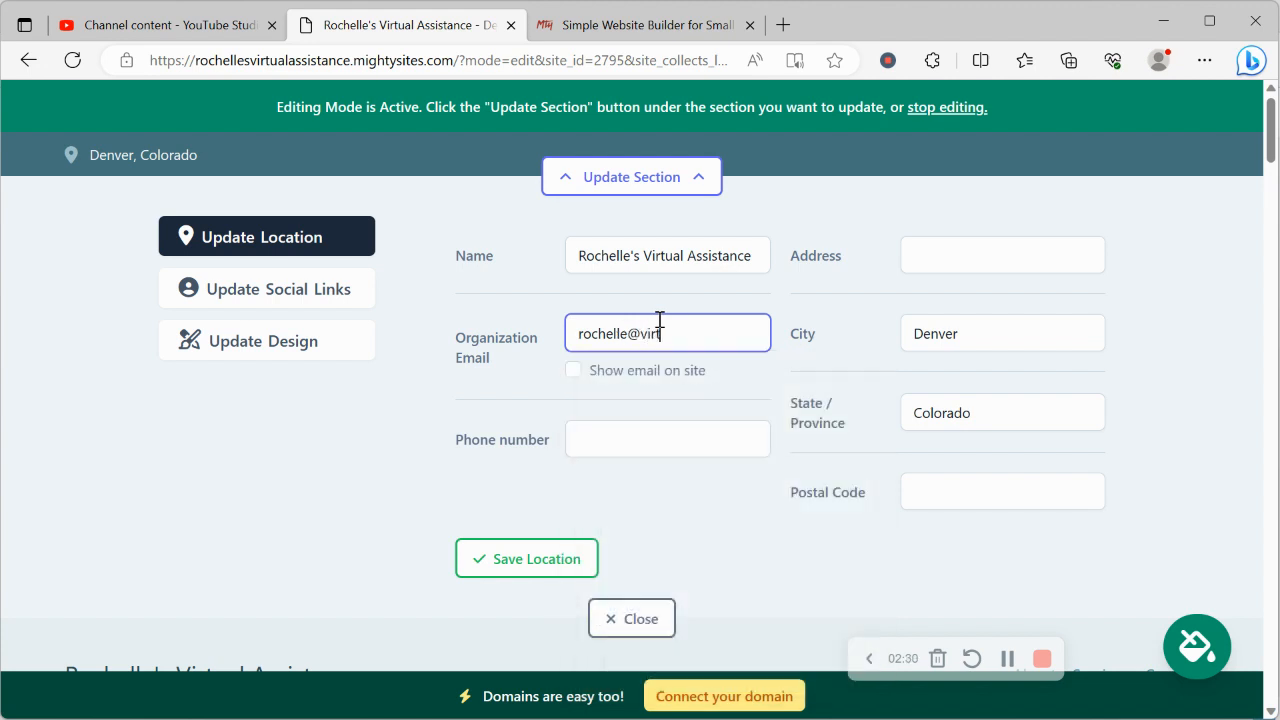
pyautogui.click(572, 371)
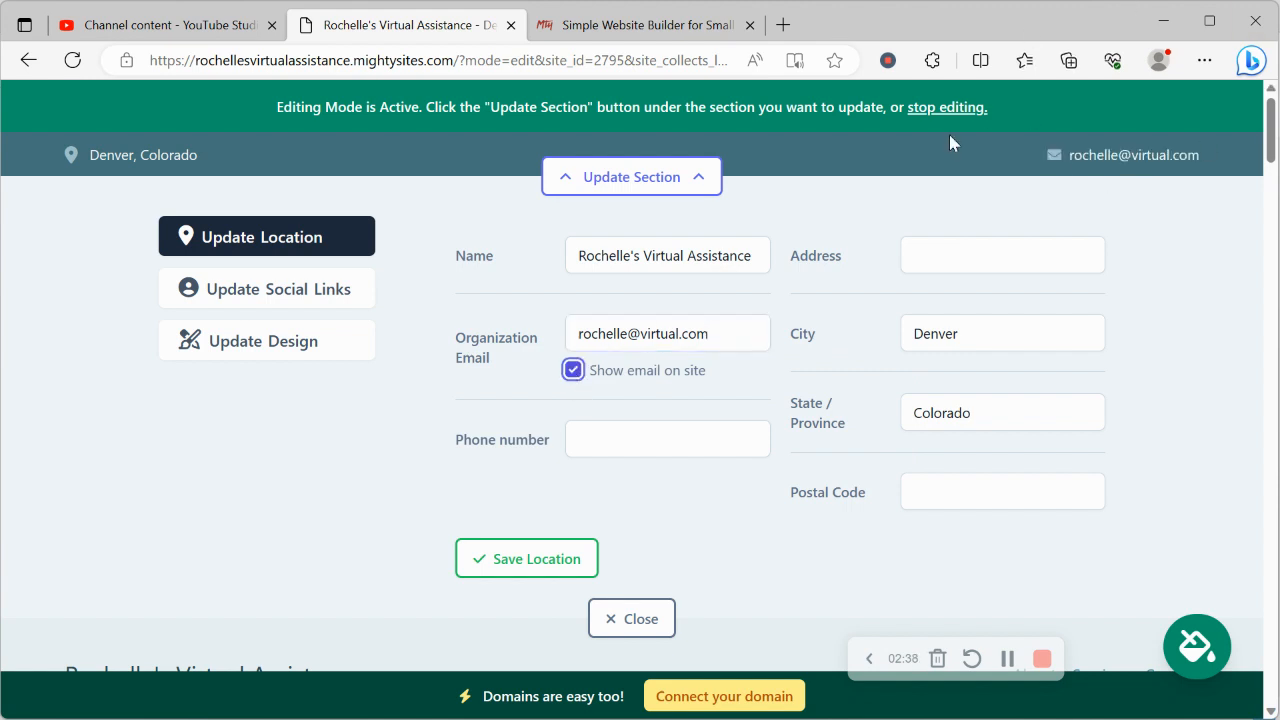
pyautogui.click(617, 438)
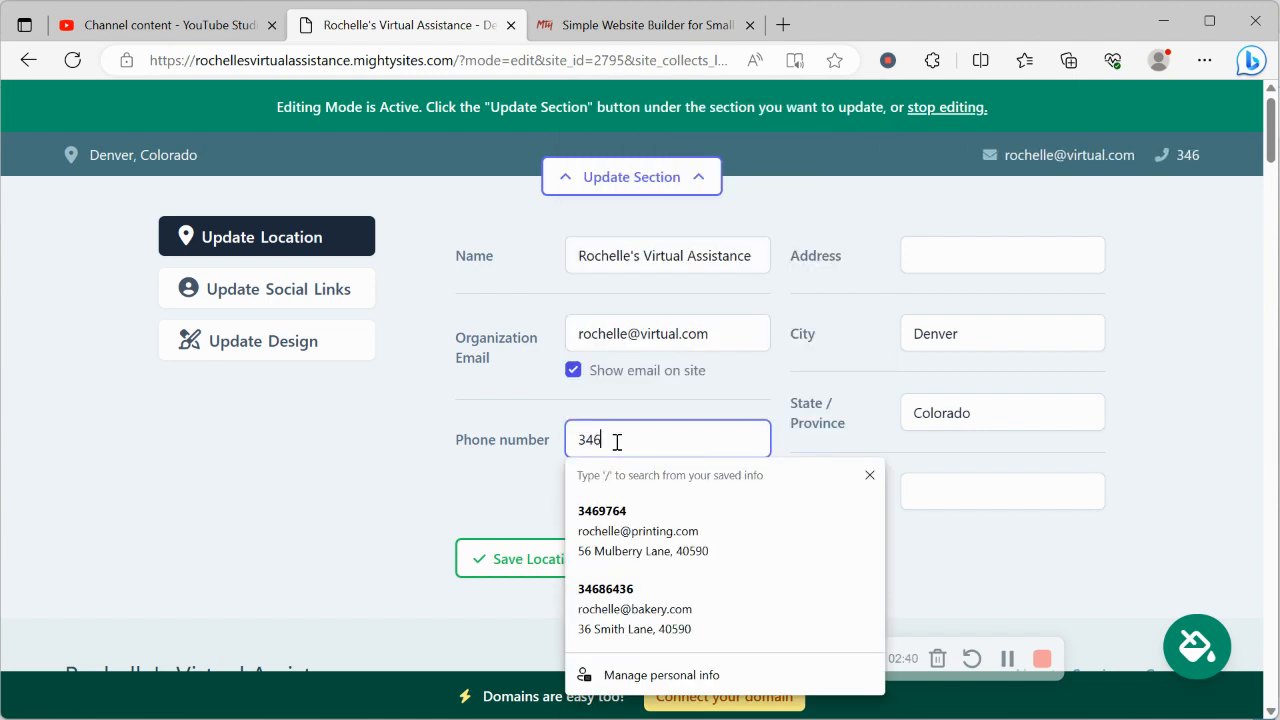
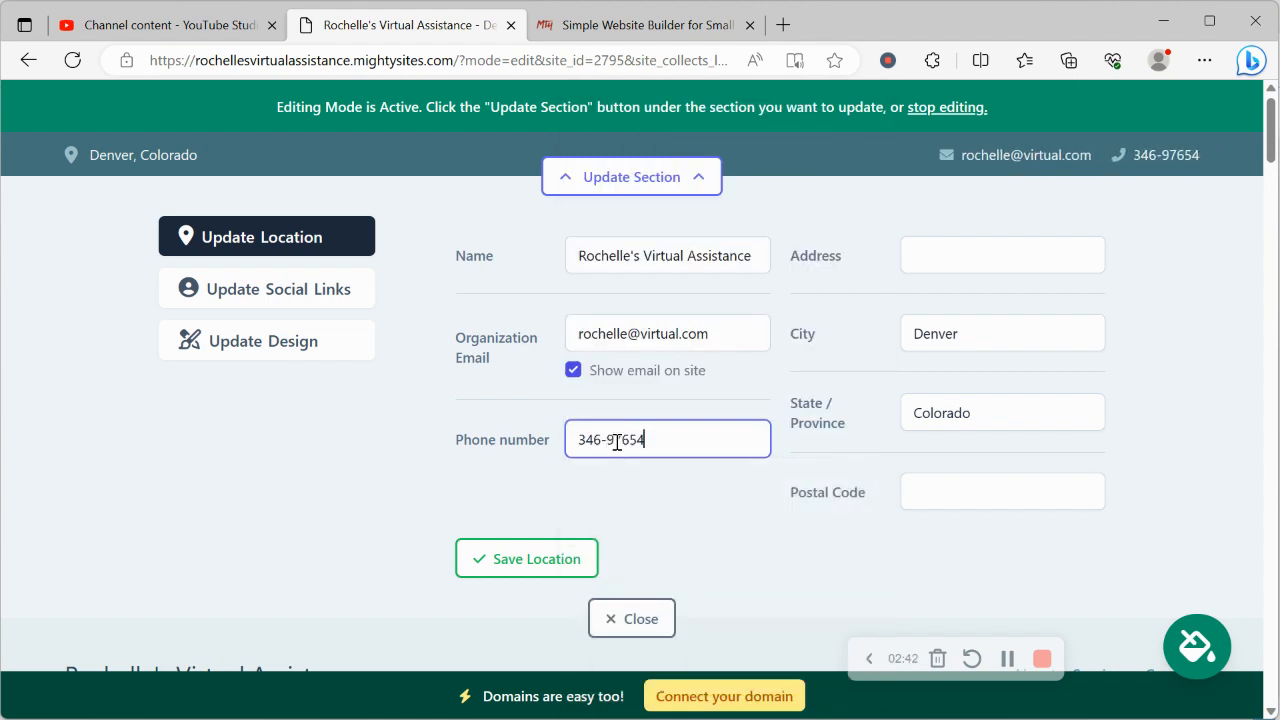
pyautogui.click(968, 261)
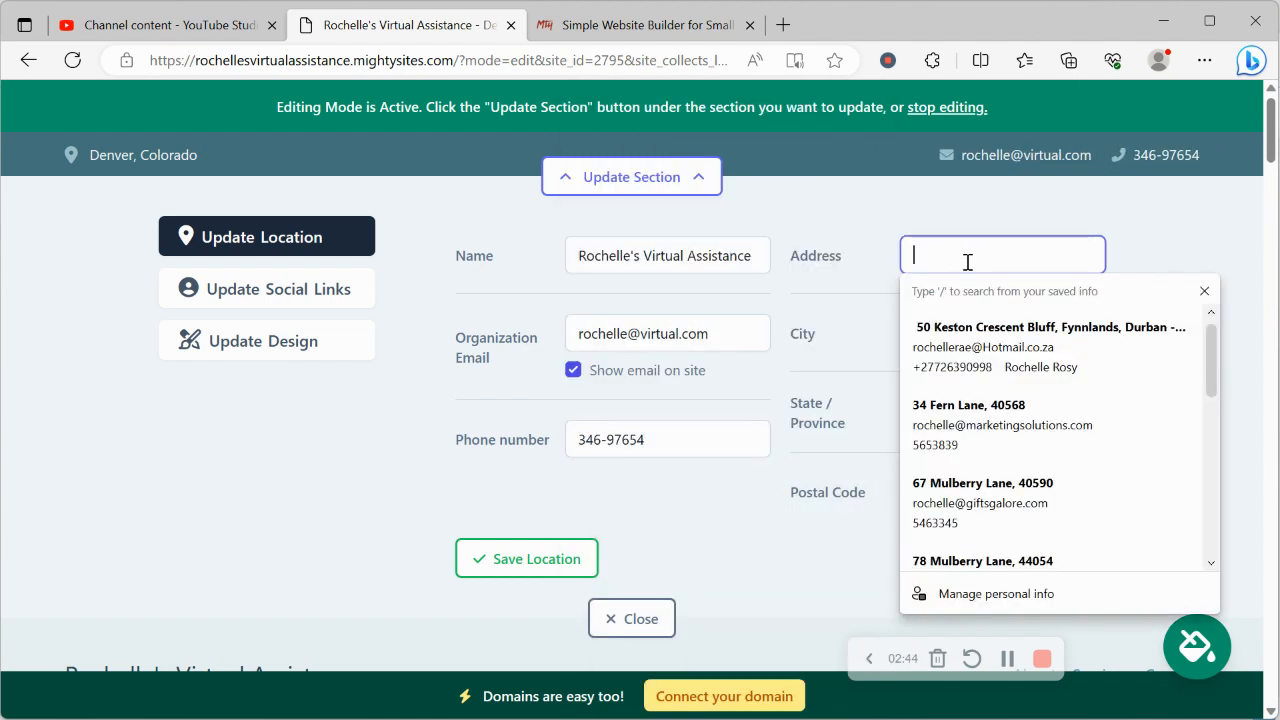
pyautogui.write('34')
pyautogui.click(998, 356)
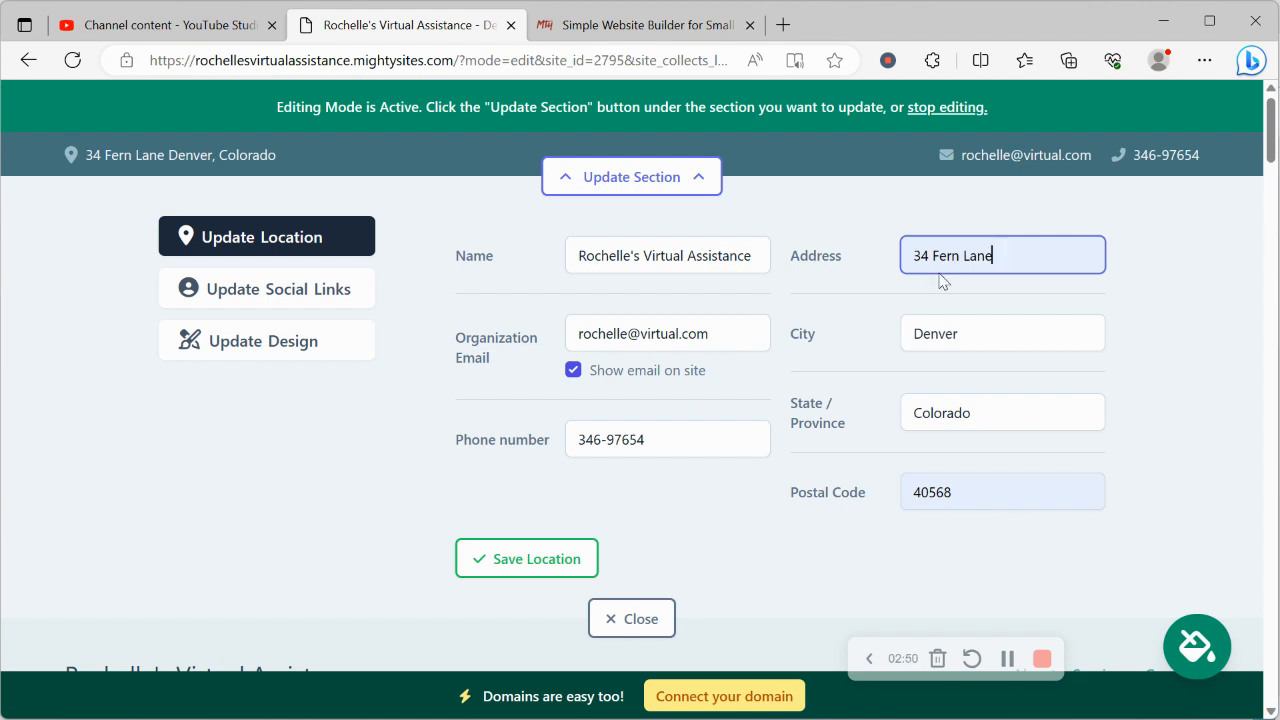
pyautogui.click(560, 559)
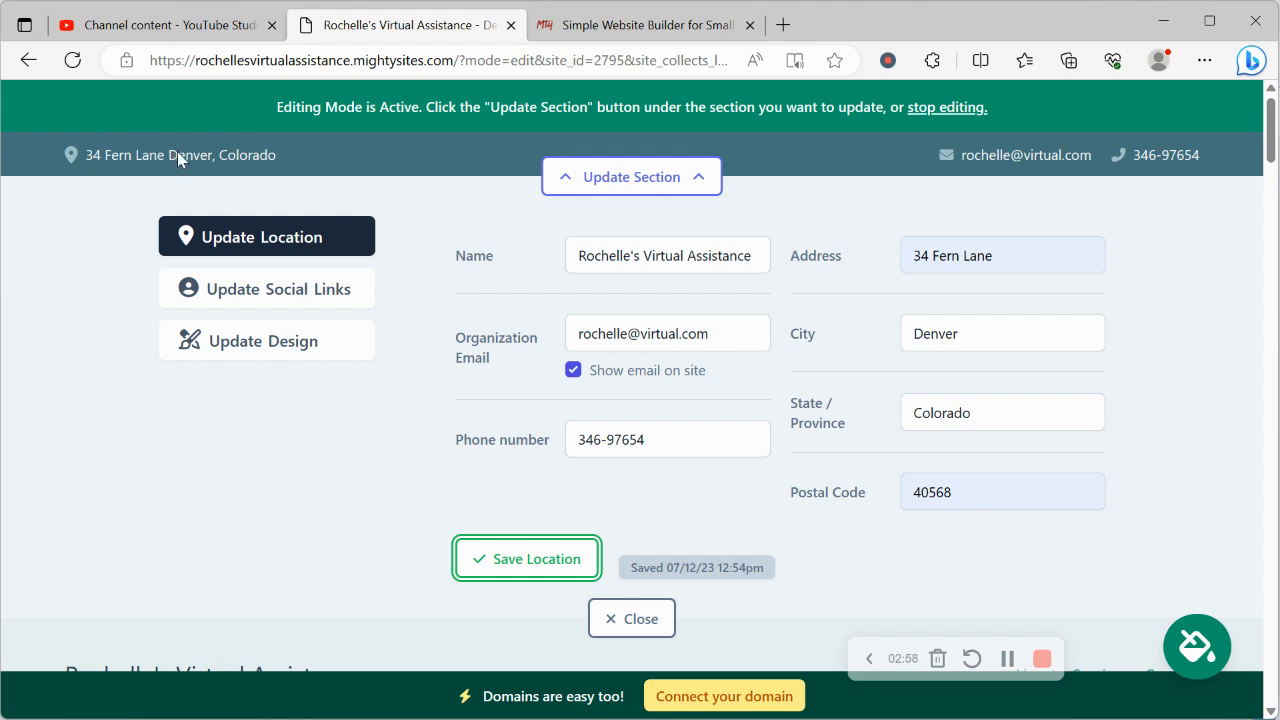
# Add and save an Instagram social link, then close the contact bar panel
pyautogui.click(276, 290)
pyautogui.click(572, 245)
pyautogui.write('mightysites')
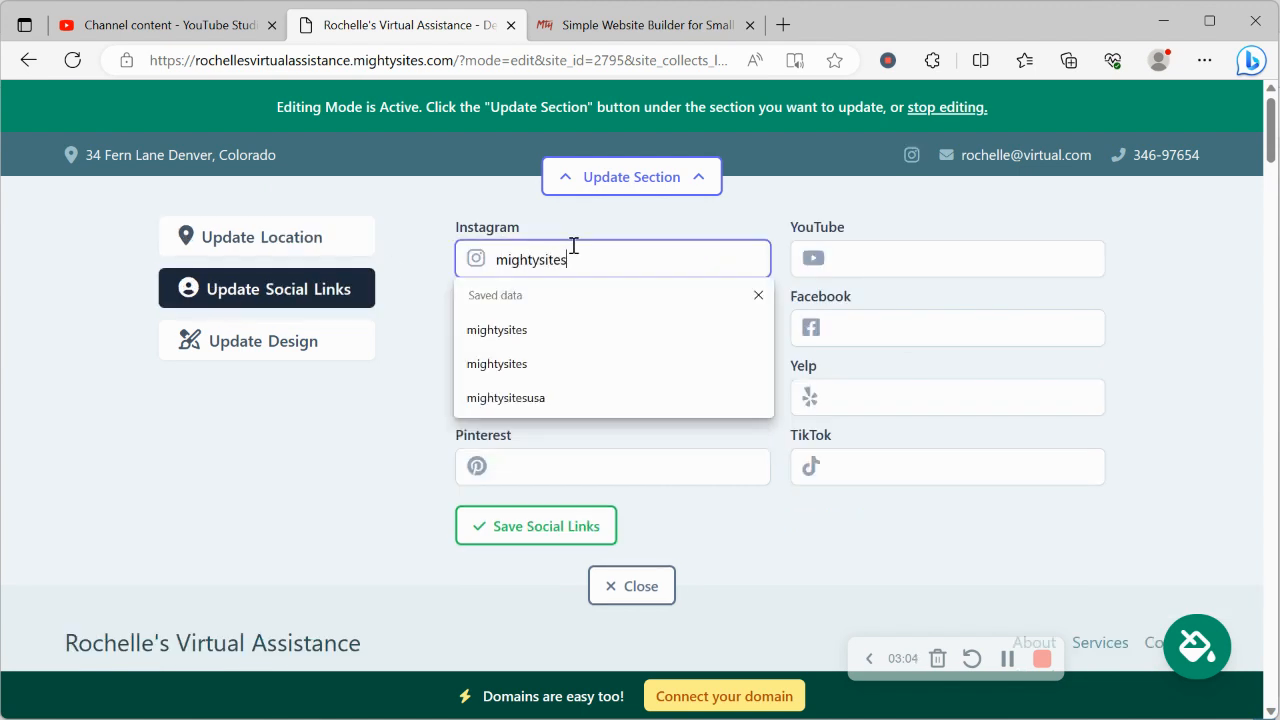
pyautogui.click(268, 418)
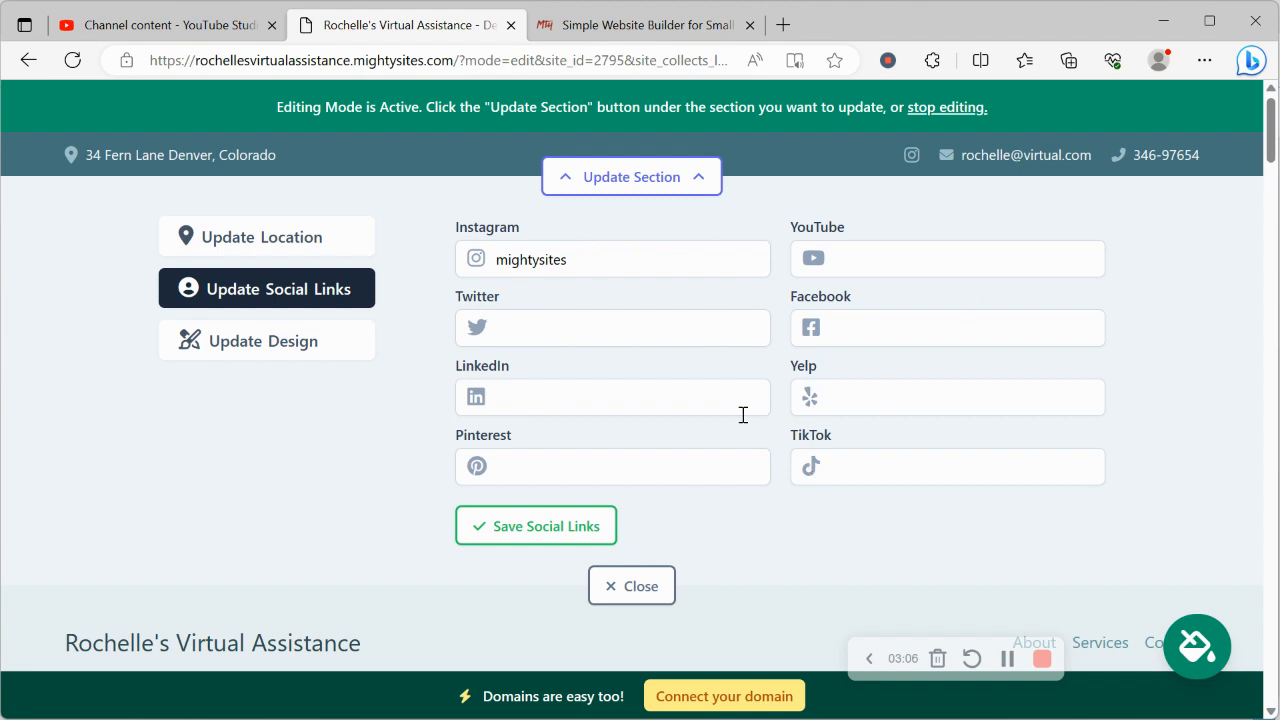
pyautogui.click(589, 530)
pyautogui.click(628, 587)
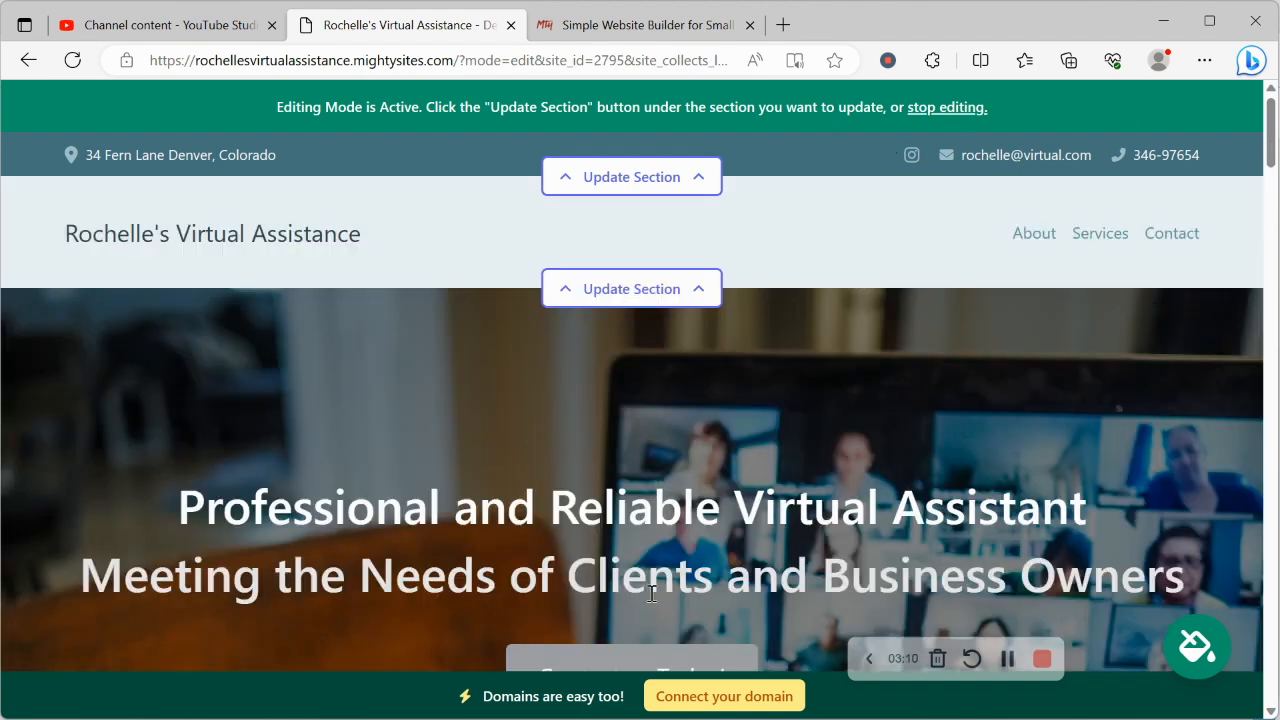
# Upload 'Mighty Sites Logo YouTube' as the header logo, save it and enlarge it twice
pyautogui.click(625, 289)
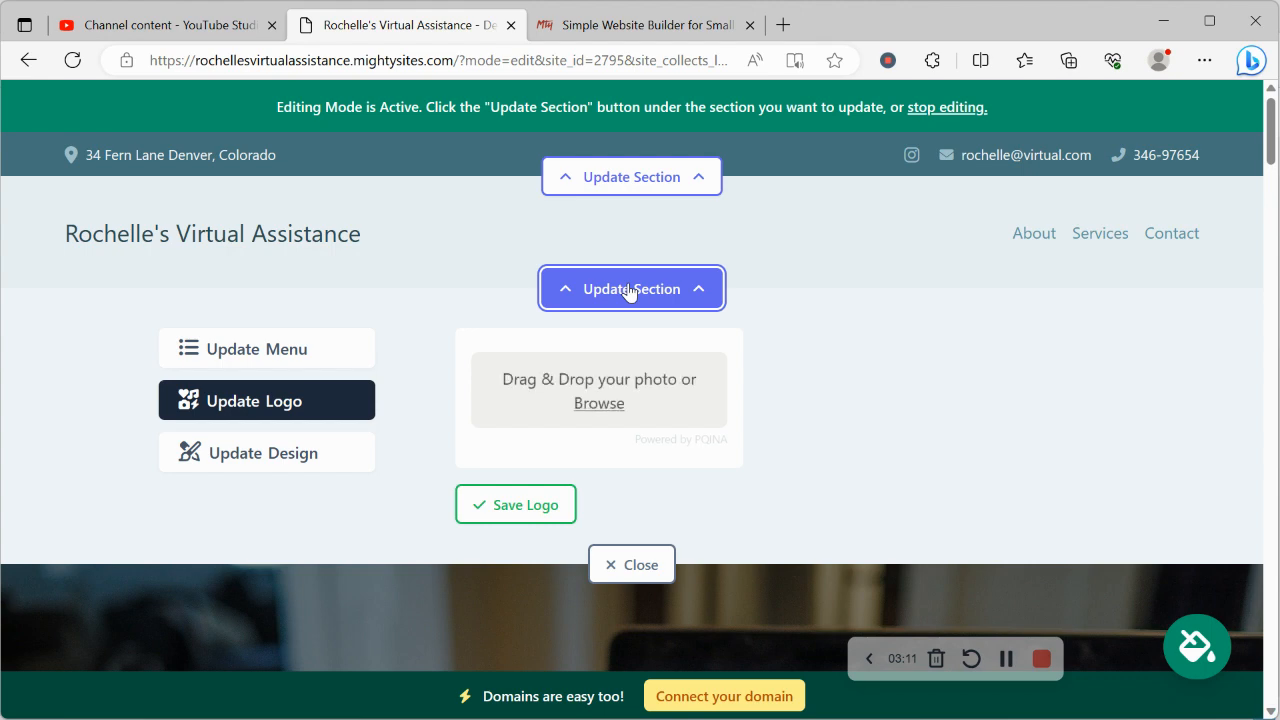
pyautogui.click(600, 403)
pyautogui.scroll(-5, 631, 286)
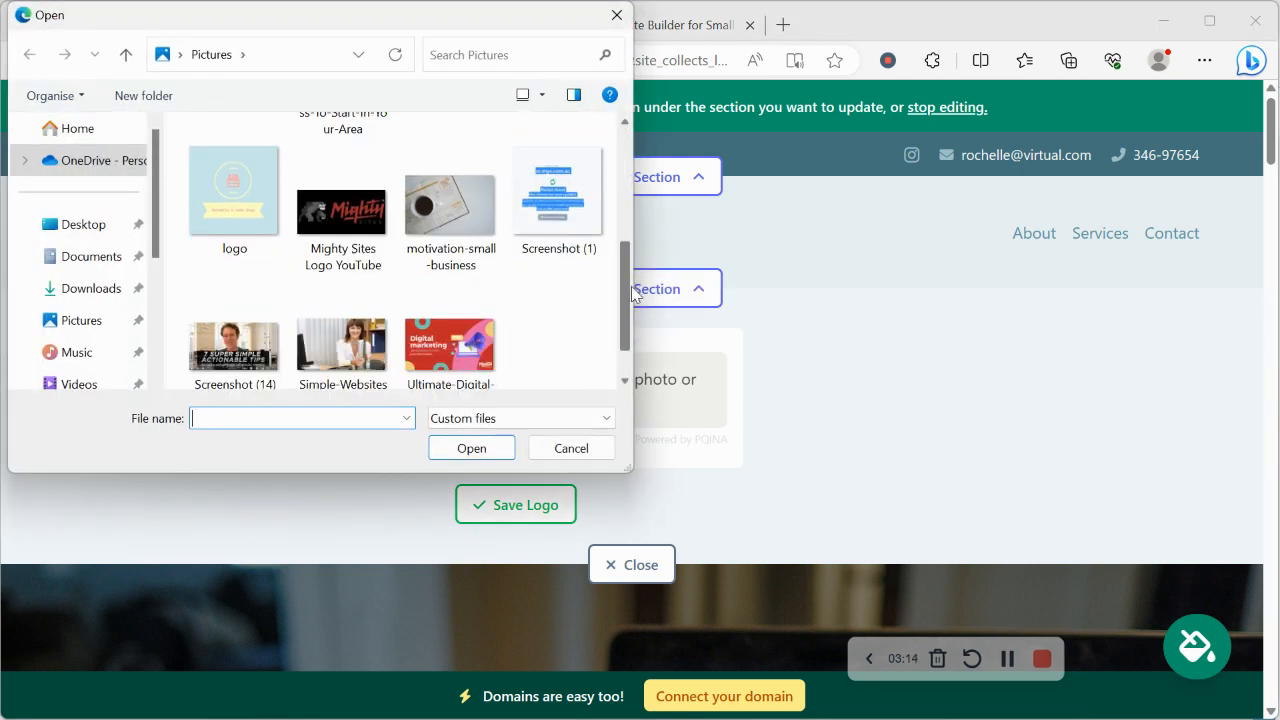
pyautogui.scroll(-1, 631, 286)
pyautogui.doubleClick(318, 152)
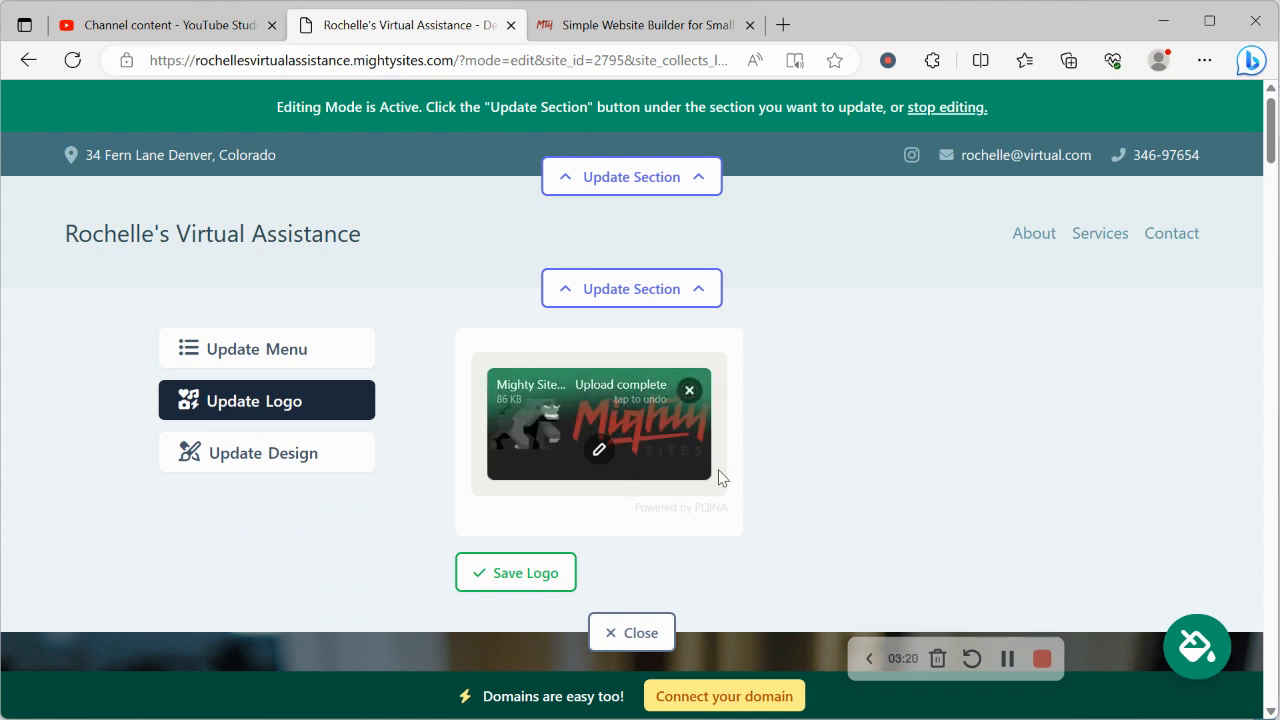
pyautogui.click(505, 577)
pyautogui.click(850, 446)
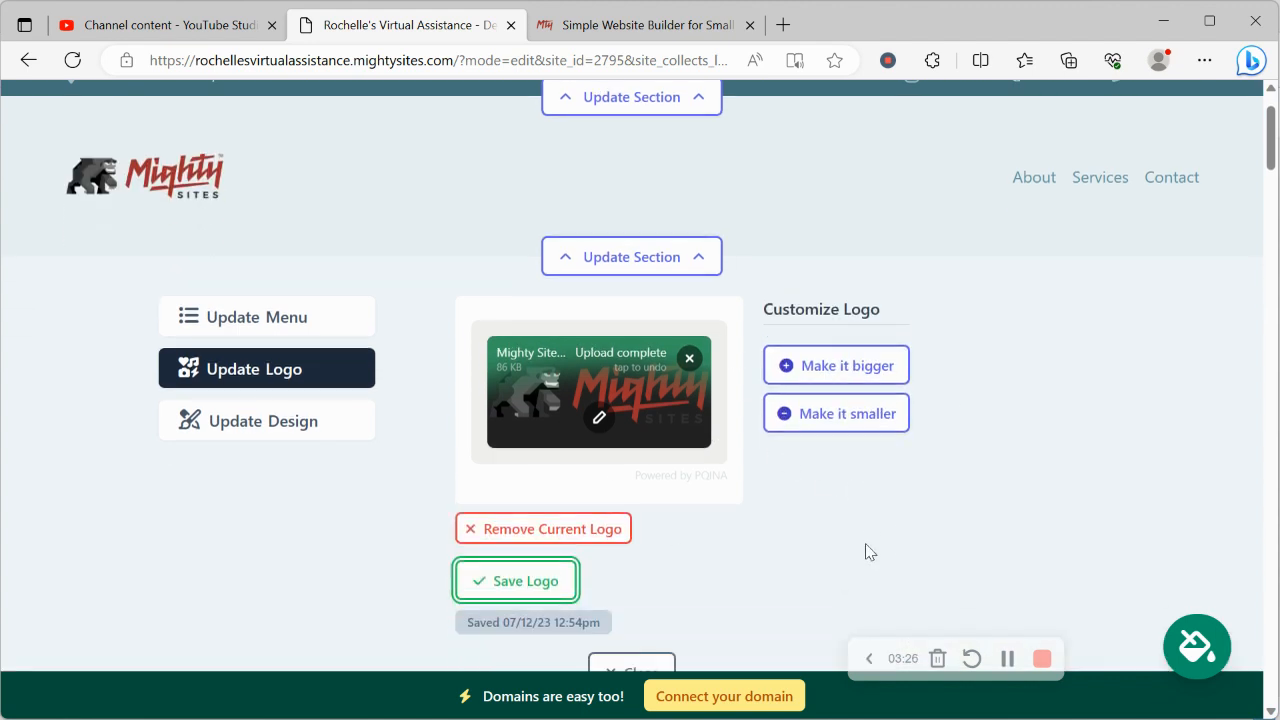
pyautogui.click(840, 366)
pyautogui.scroll(-5, 953, 309)
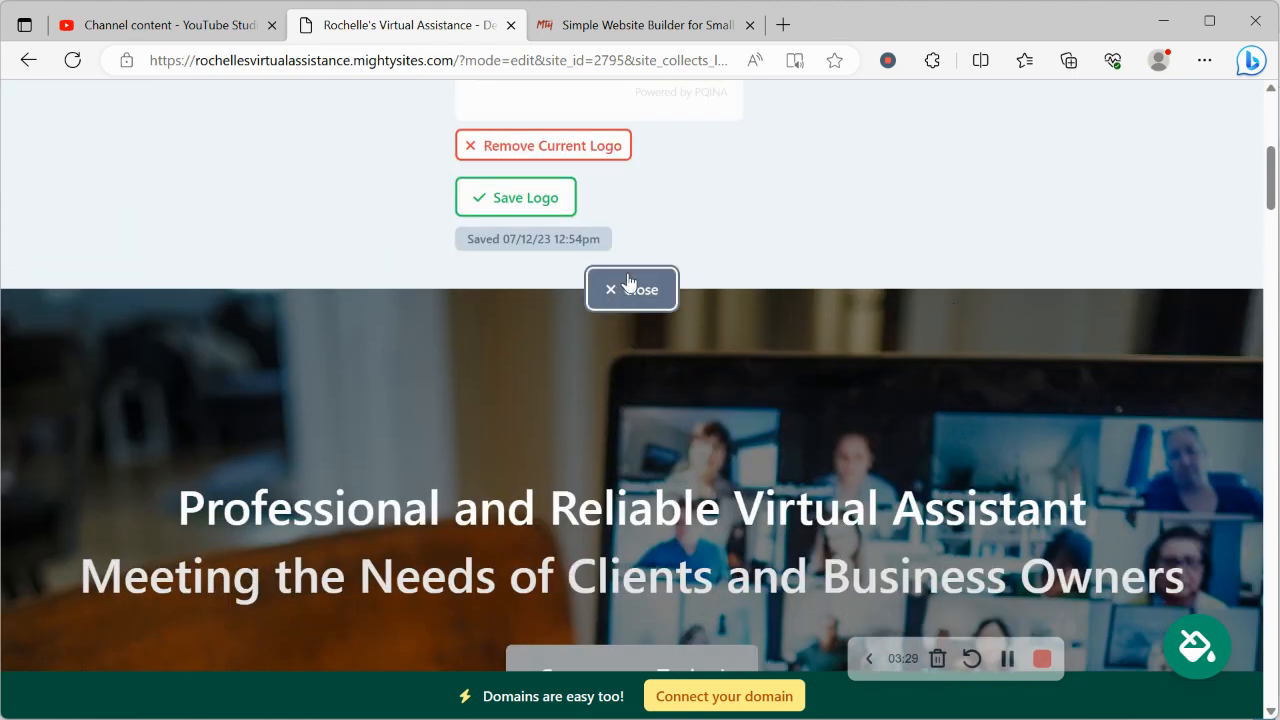
# Close the logo settings and scroll to the theme panel
pyautogui.click(628, 283)
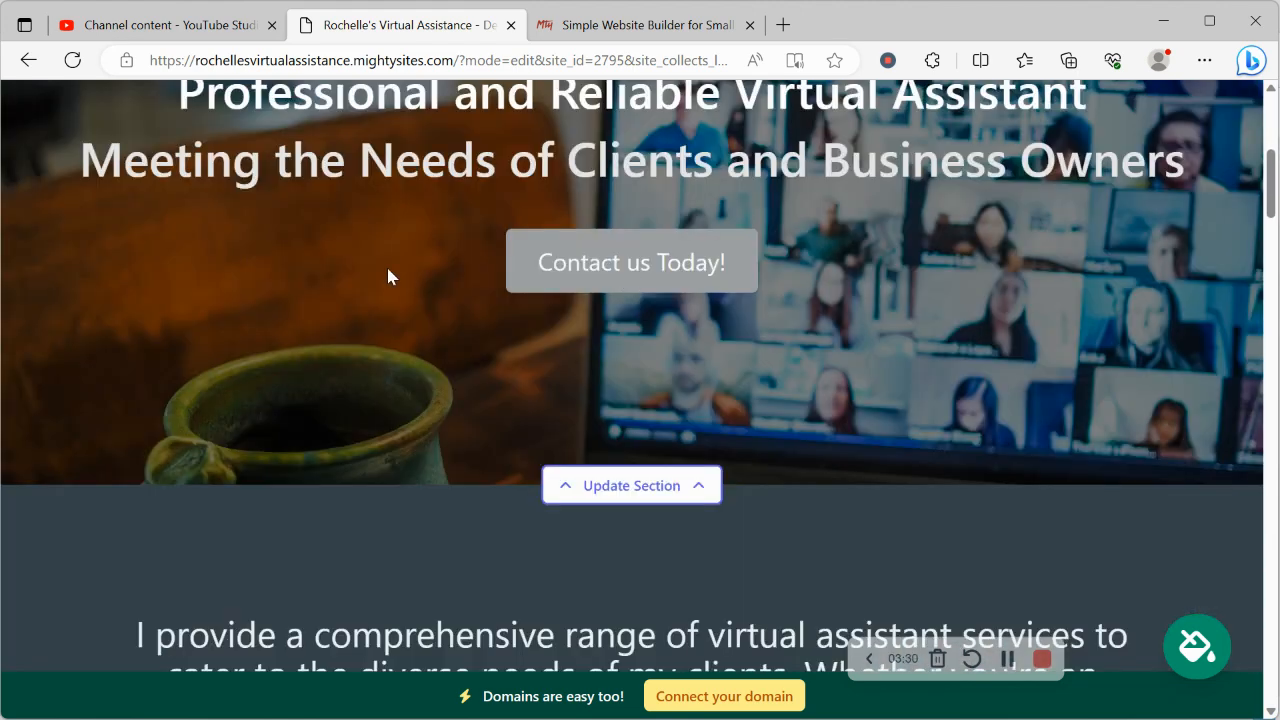
pyautogui.scroll(-5, 391, 277)
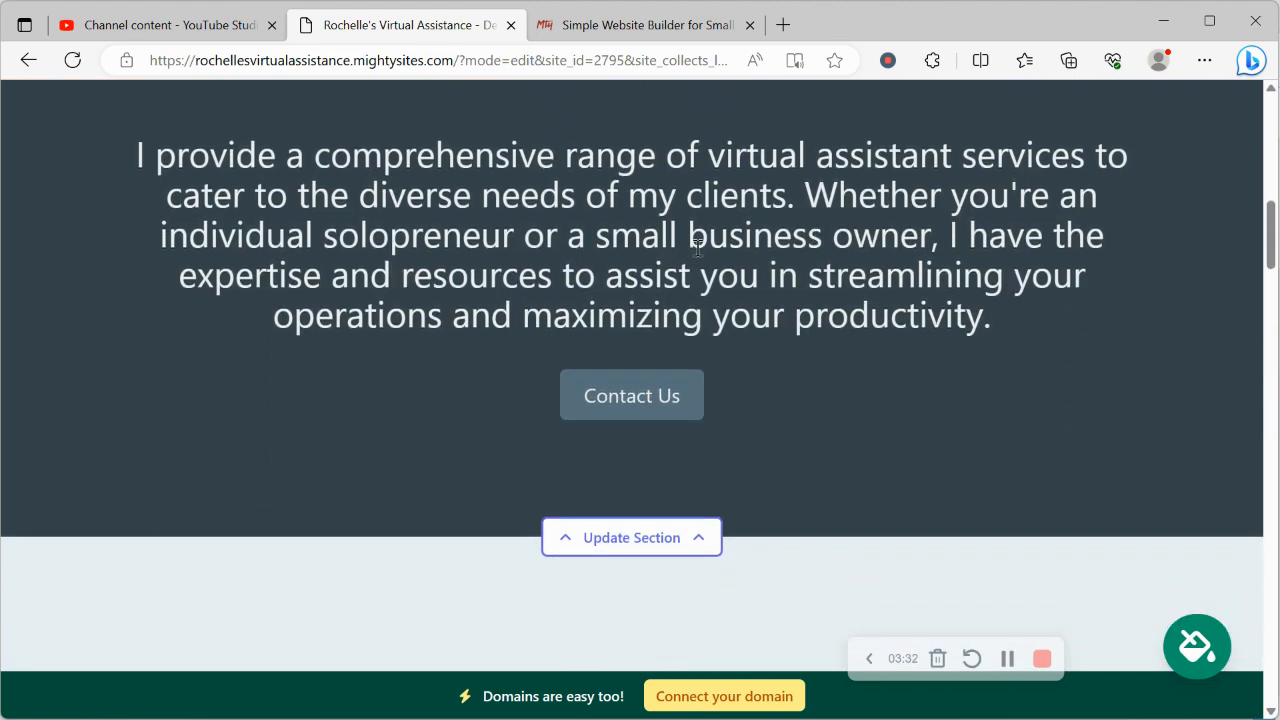
pyautogui.scroll(8, 697, 248)
pyautogui.scroll(-4, 697, 251)
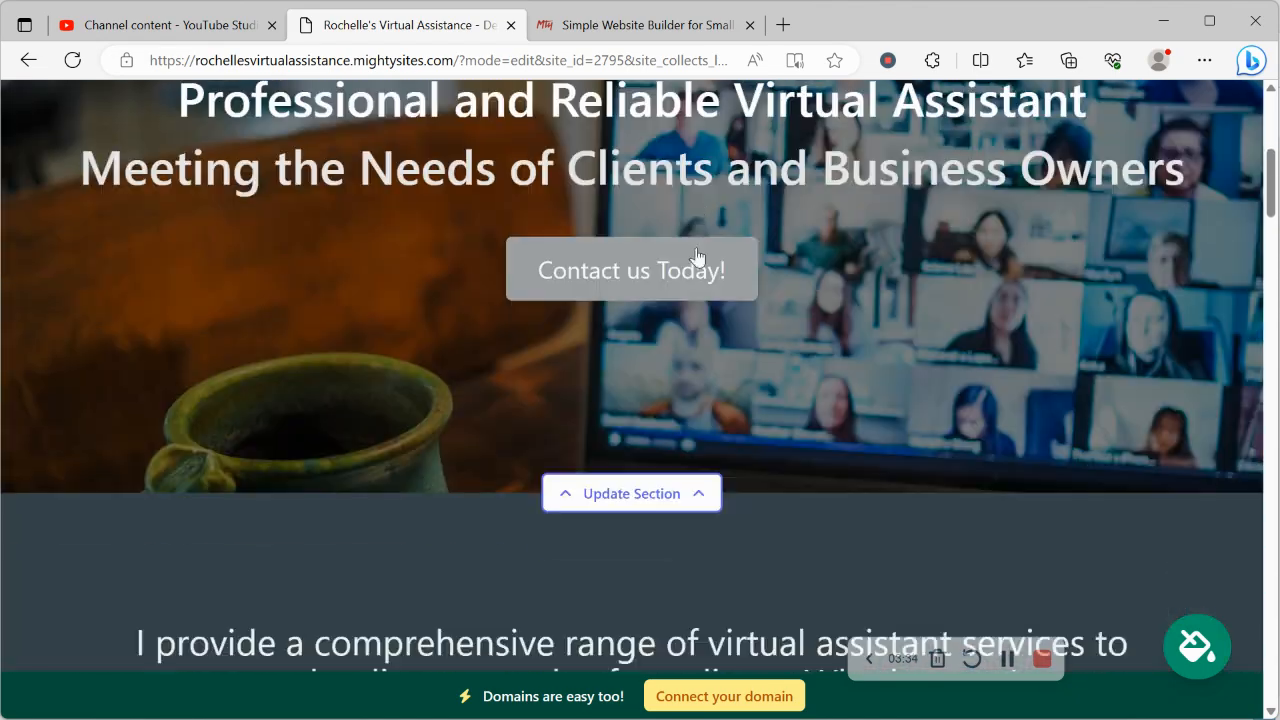
pyautogui.scroll(-6, 697, 256)
pyautogui.scroll(5, 697, 256)
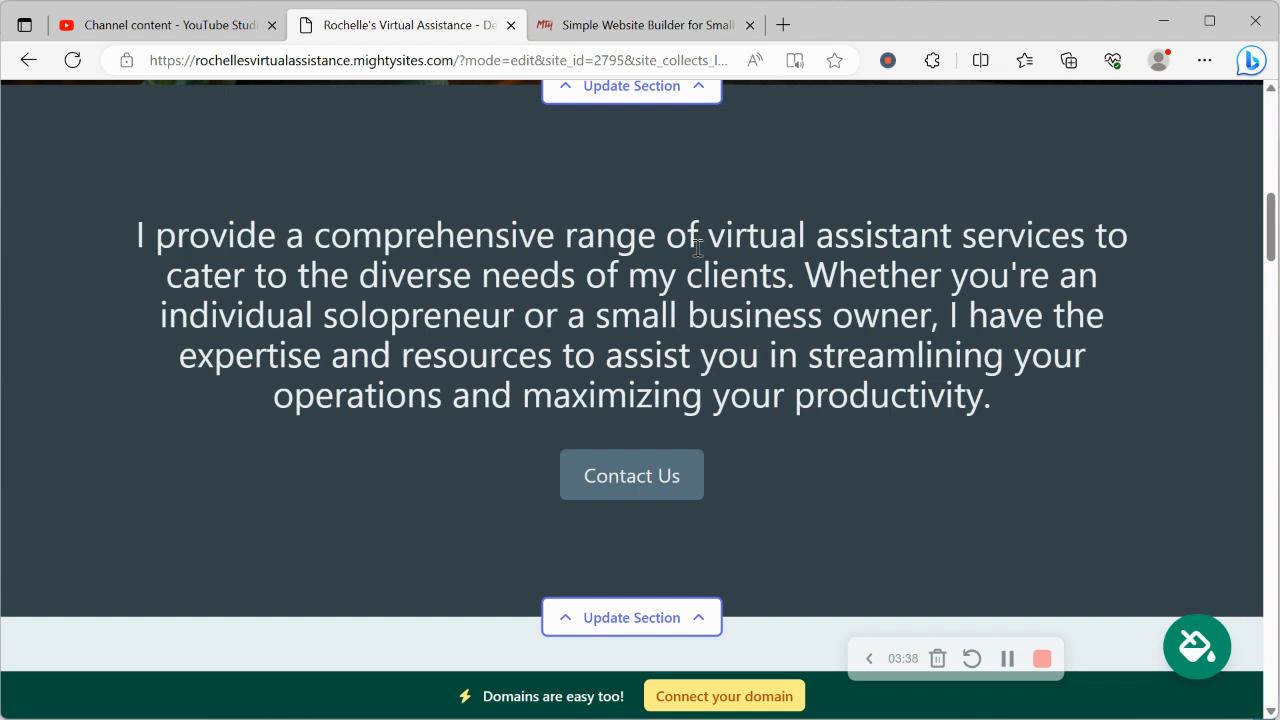
# Browse the theme colours, choose the teal theme and save it
pyautogui.click(1200, 660)
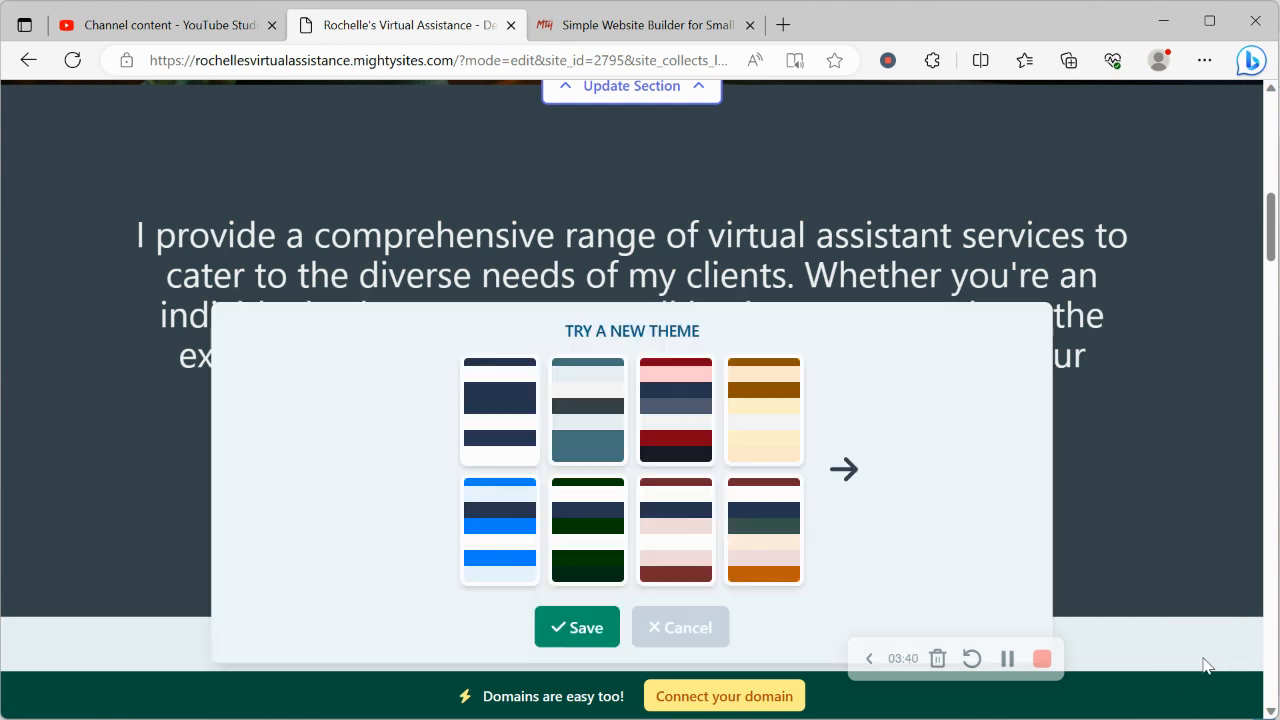
pyautogui.click(846, 470)
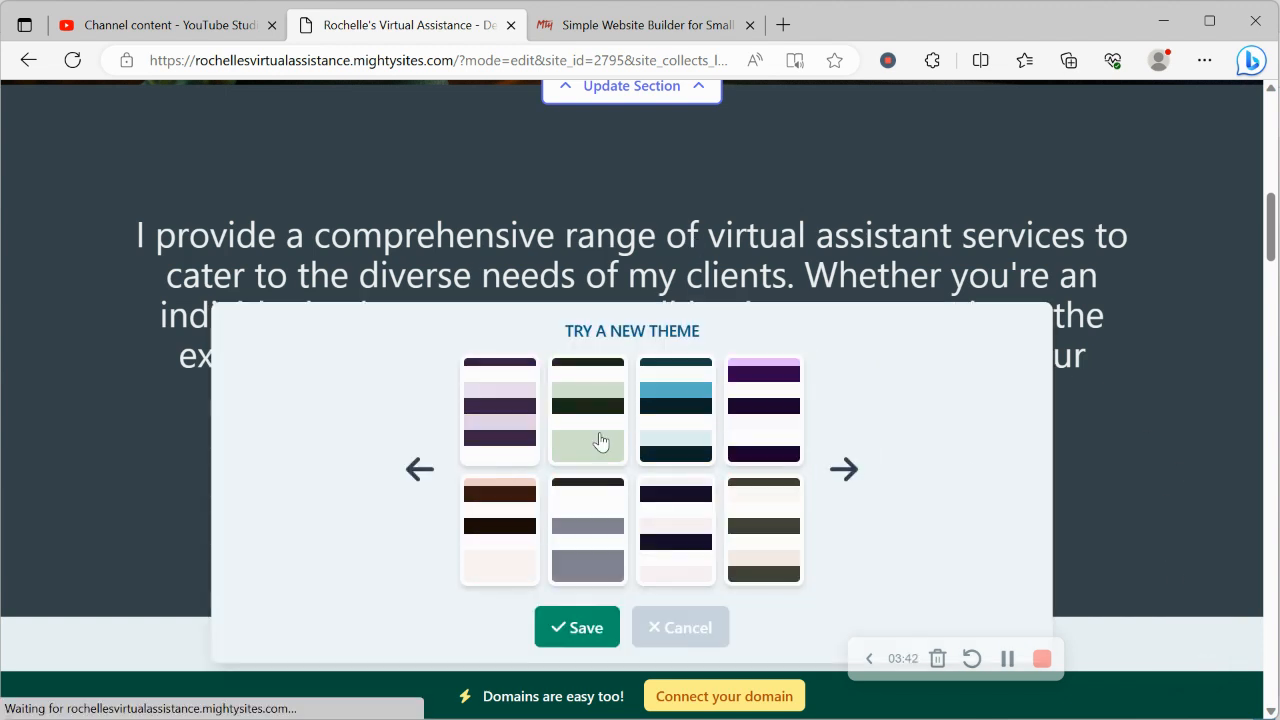
pyautogui.click(846, 468)
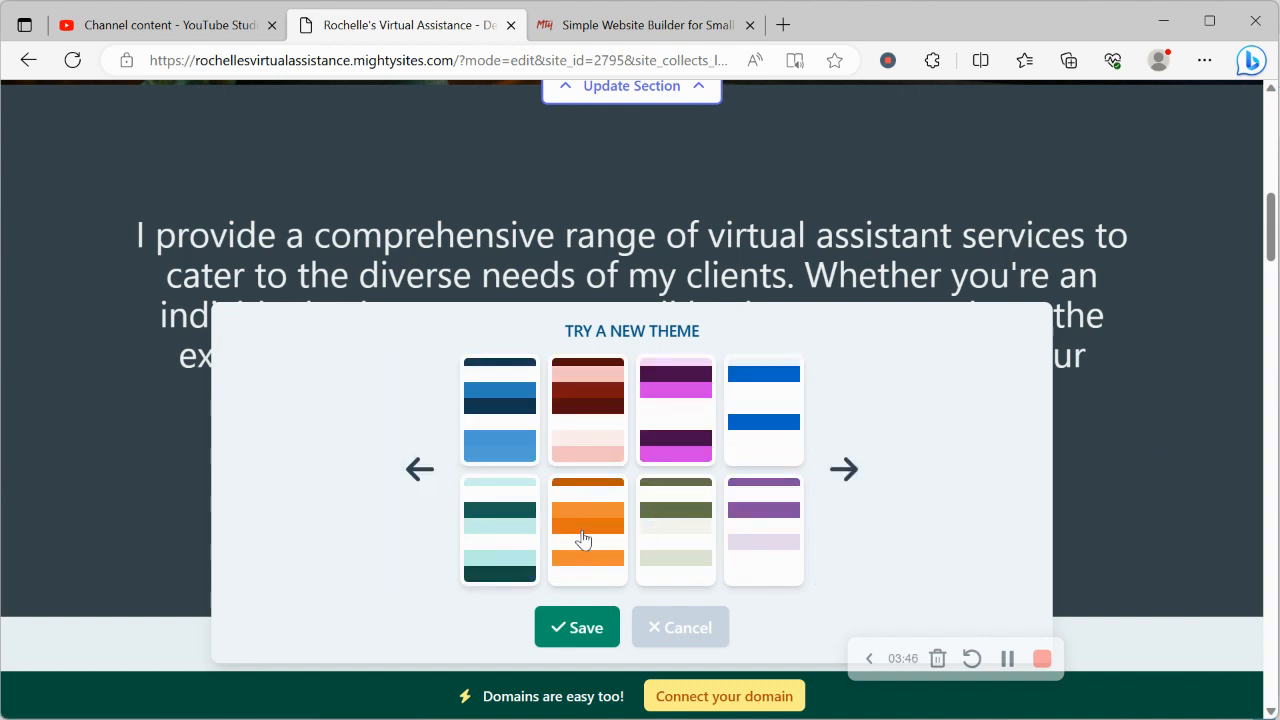
pyautogui.click(527, 550)
pyautogui.click(578, 628)
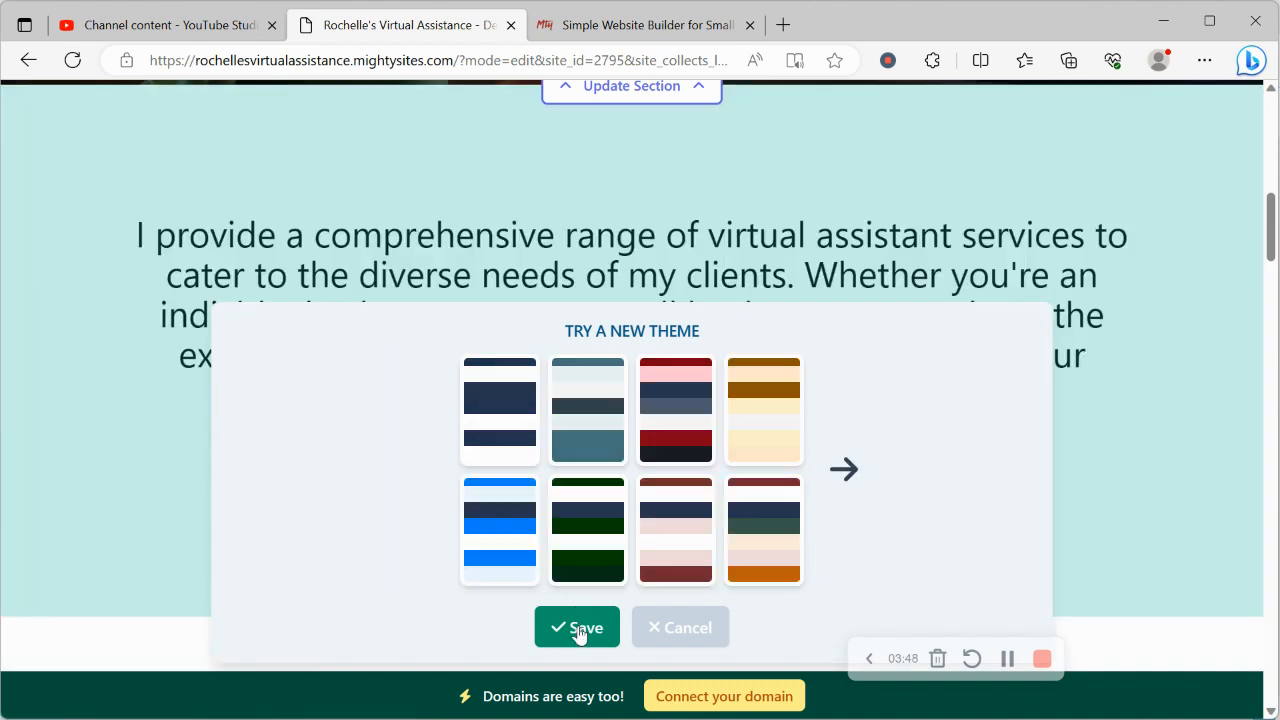
pyautogui.scroll(7, 578, 633)
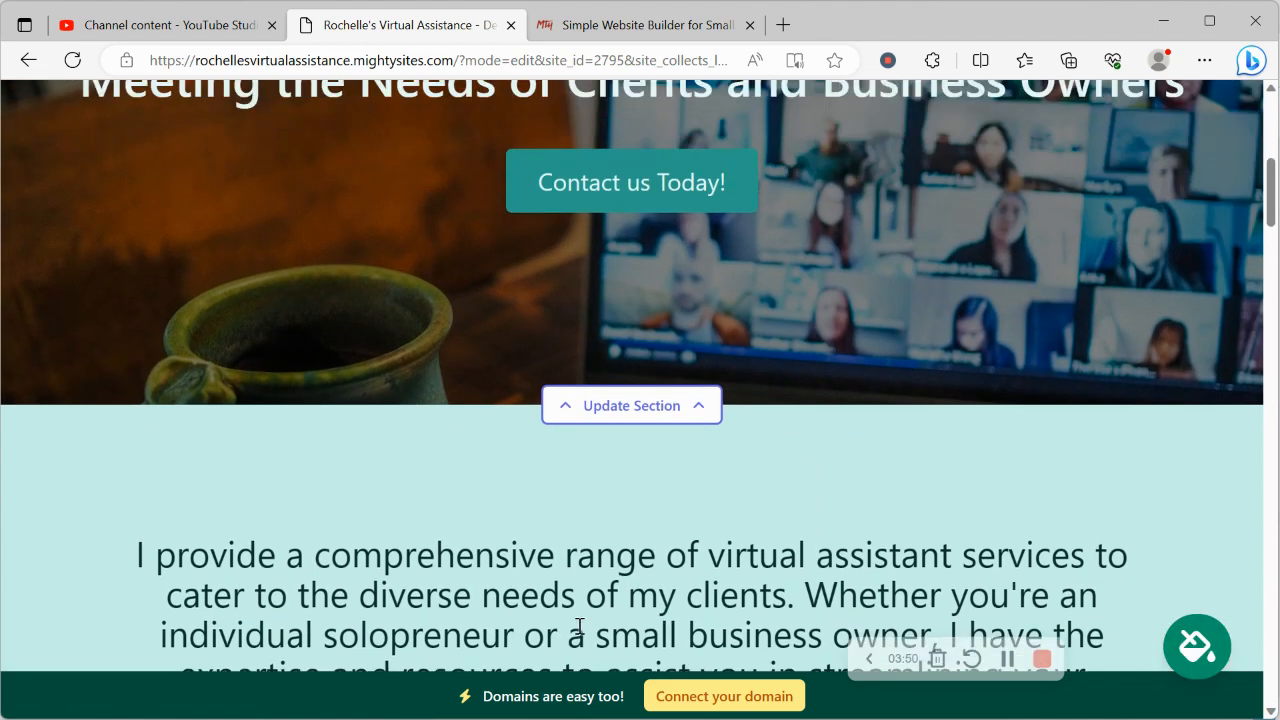
# Browse hero stock photos for 'Virtual Assistant', then return to the image options unchanged
pyautogui.scroll(1, 579, 633)
pyautogui.scroll(-3, 579, 633)
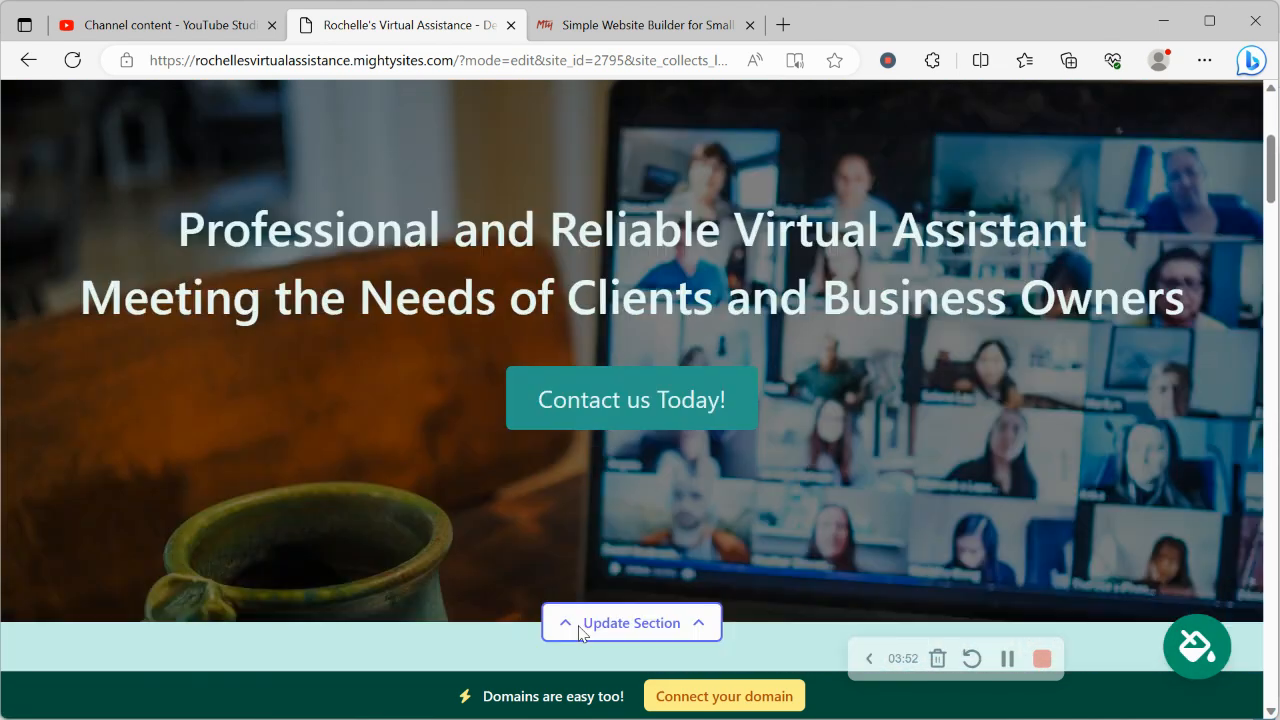
pyautogui.click(669, 567)
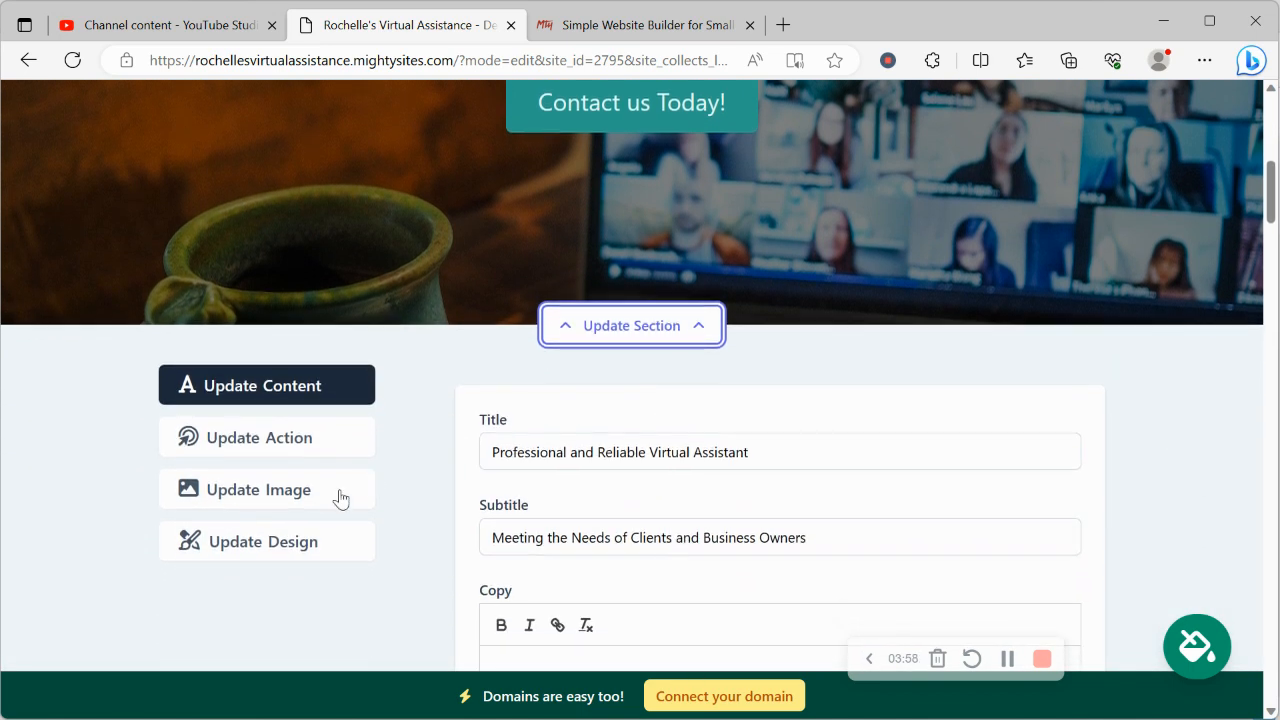
pyautogui.click(338, 498)
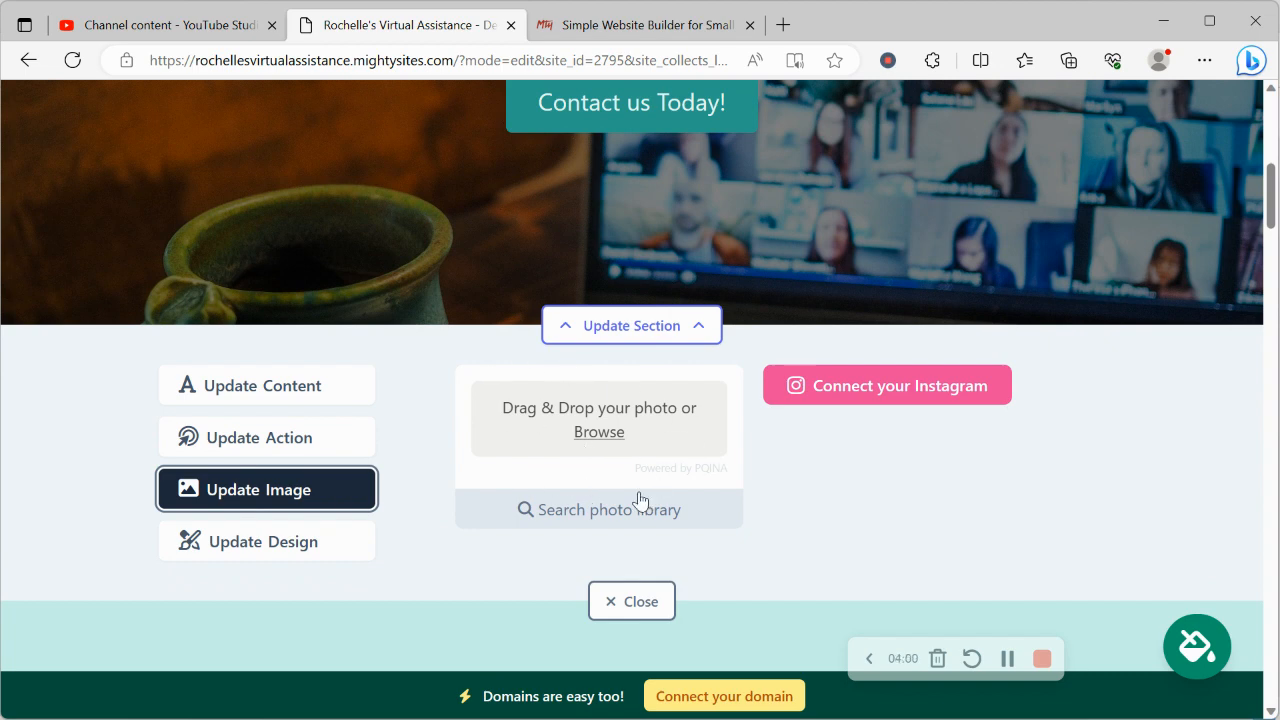
pyautogui.scroll(-1, 590, 420)
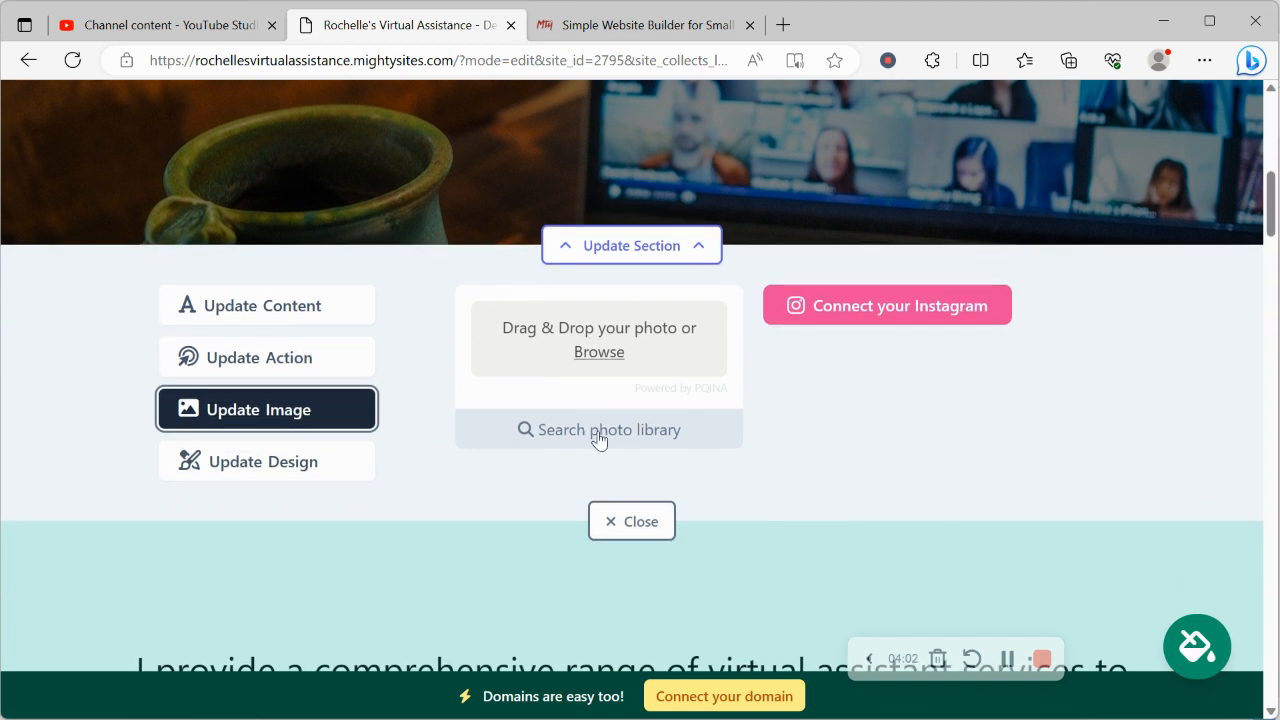
pyautogui.click(597, 436)
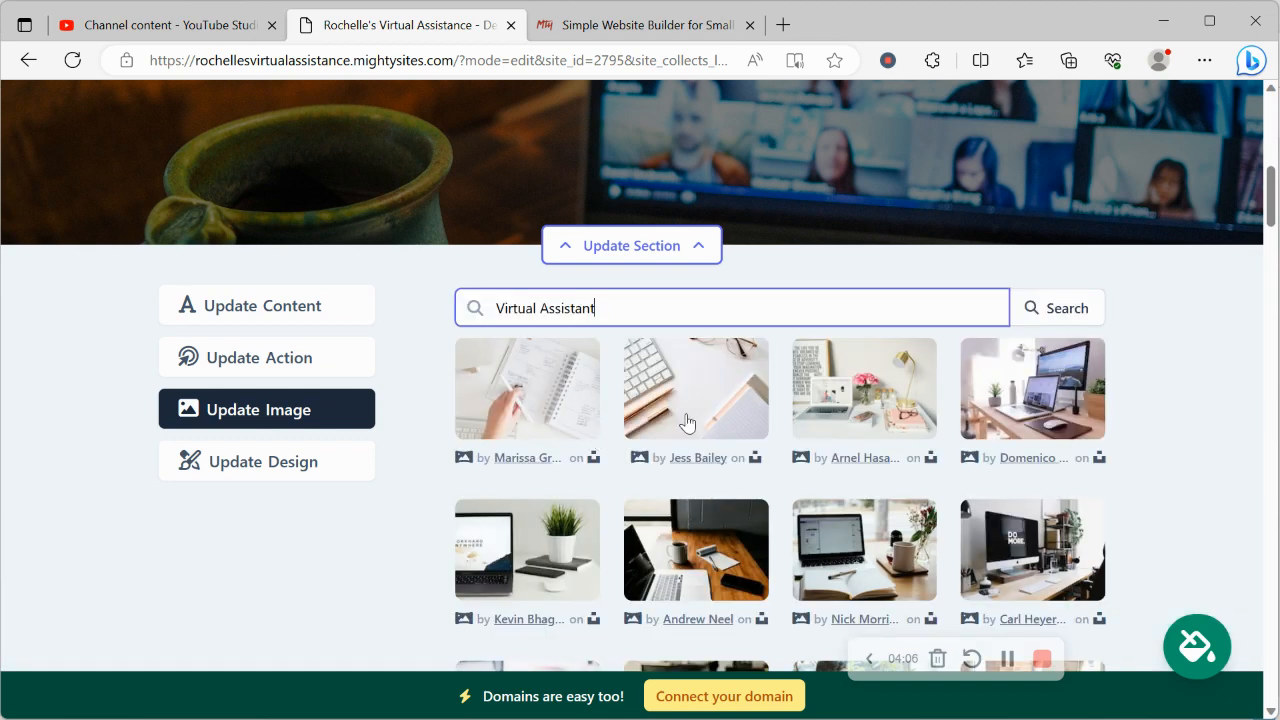
pyautogui.click(1146, 366)
pyautogui.scroll(-1, 1150, 368)
pyautogui.scroll(-2, 1150, 368)
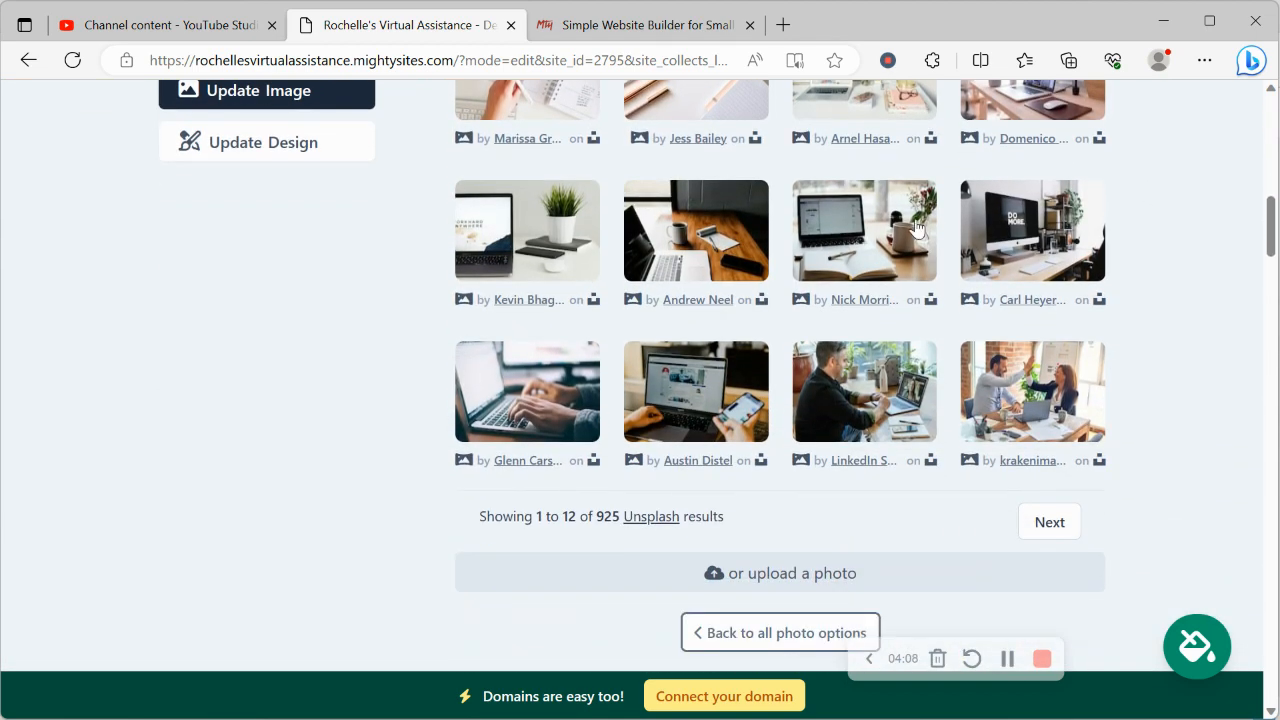
pyautogui.click(836, 354)
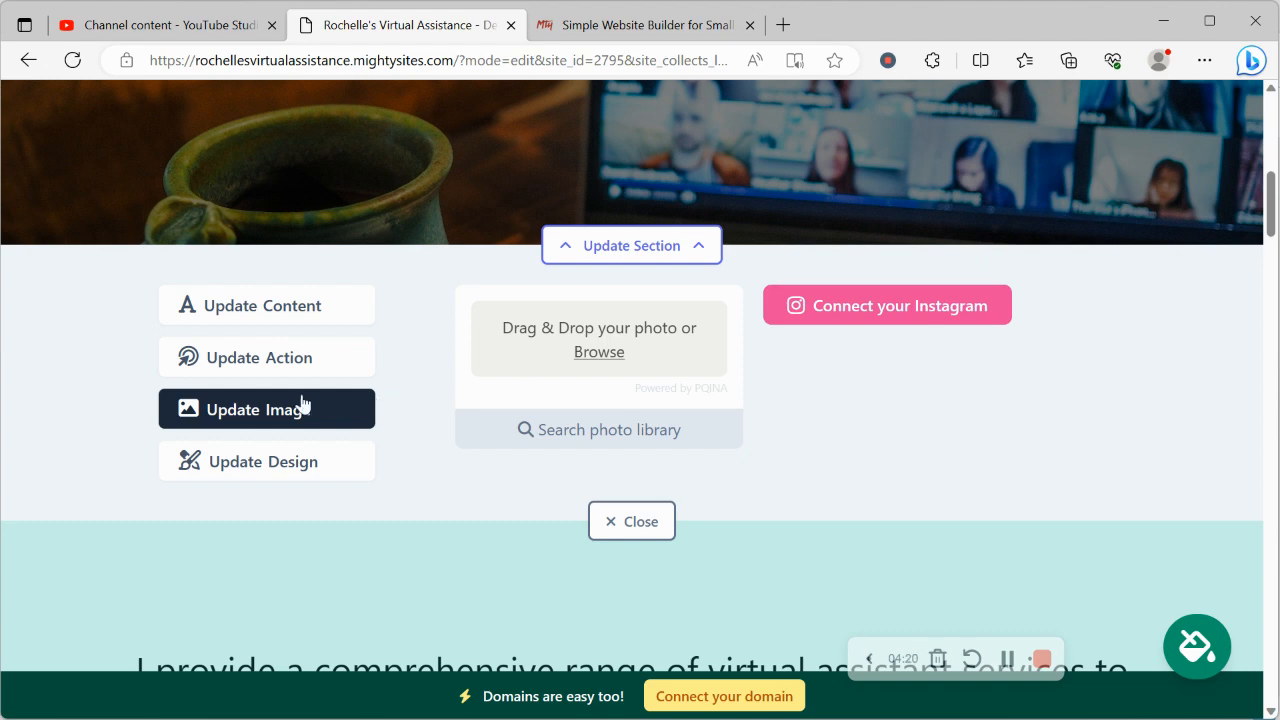
# Review the hero button link, cancel the link chooser keeping Lead Form, then reopen Update Content
pyautogui.click(282, 369)
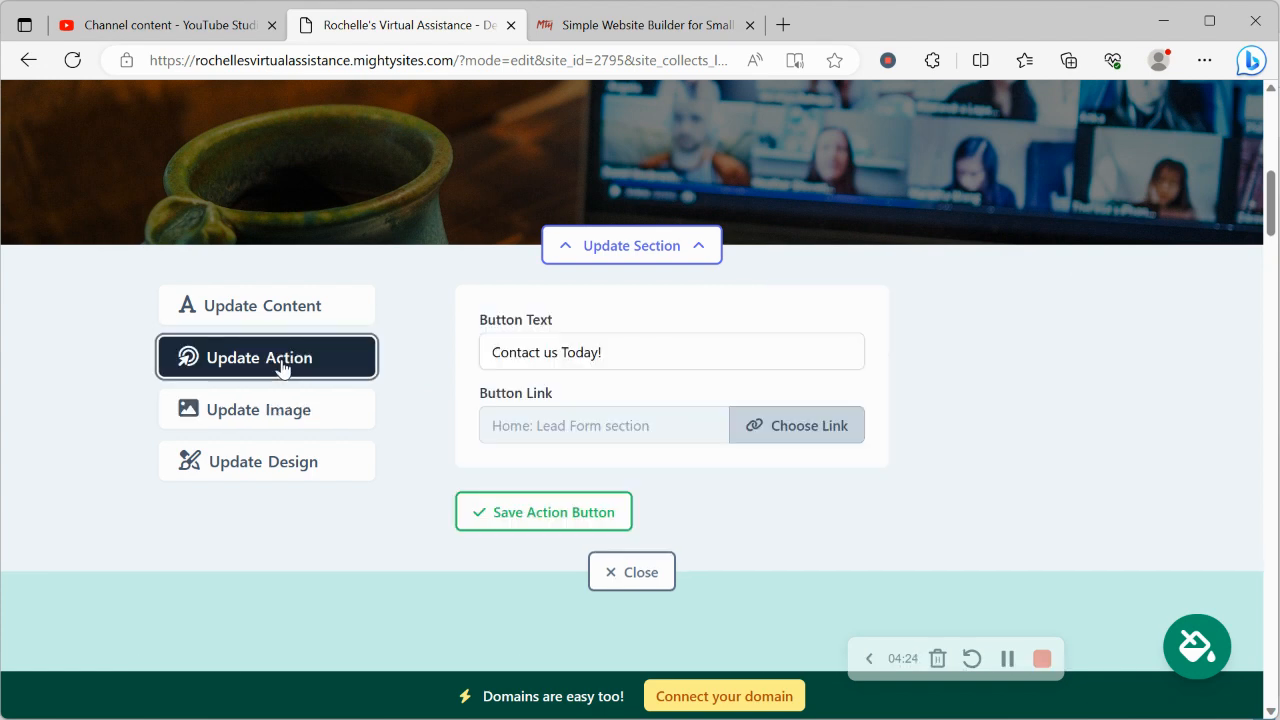
pyautogui.scroll(4, 281, 365)
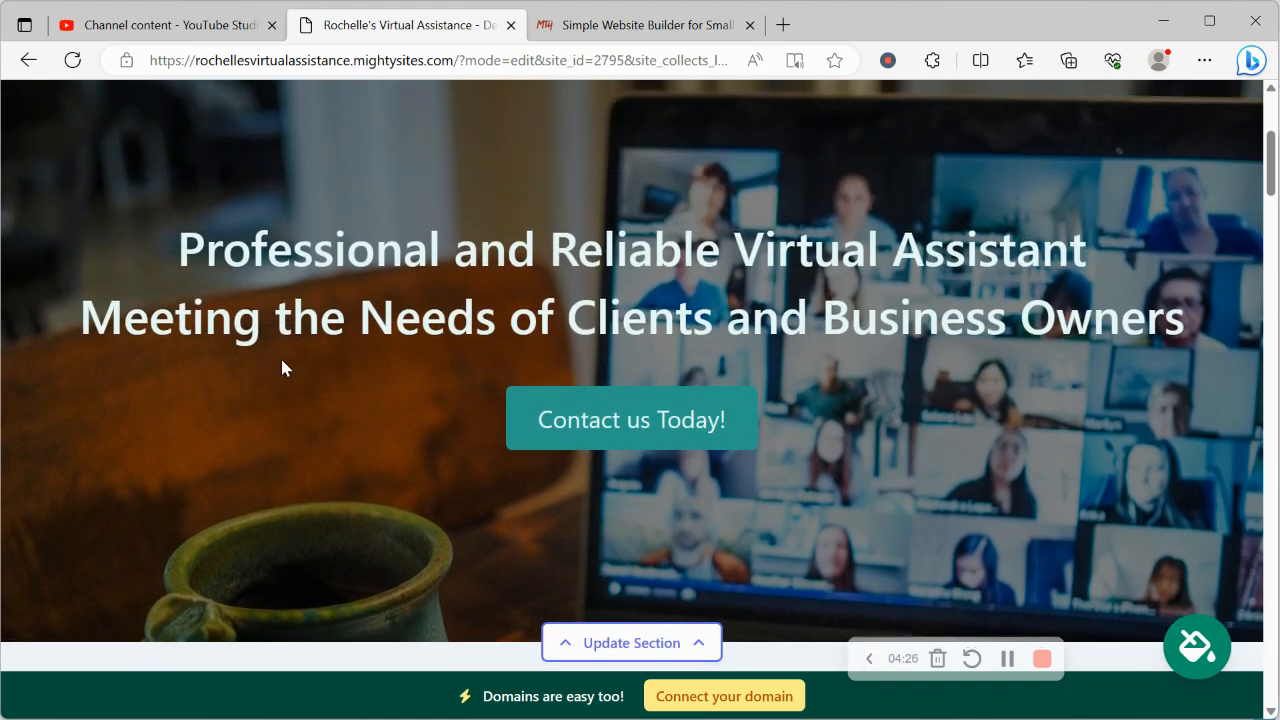
pyautogui.scroll(-2, 281, 362)
pyautogui.scroll(-3, 625, 336)
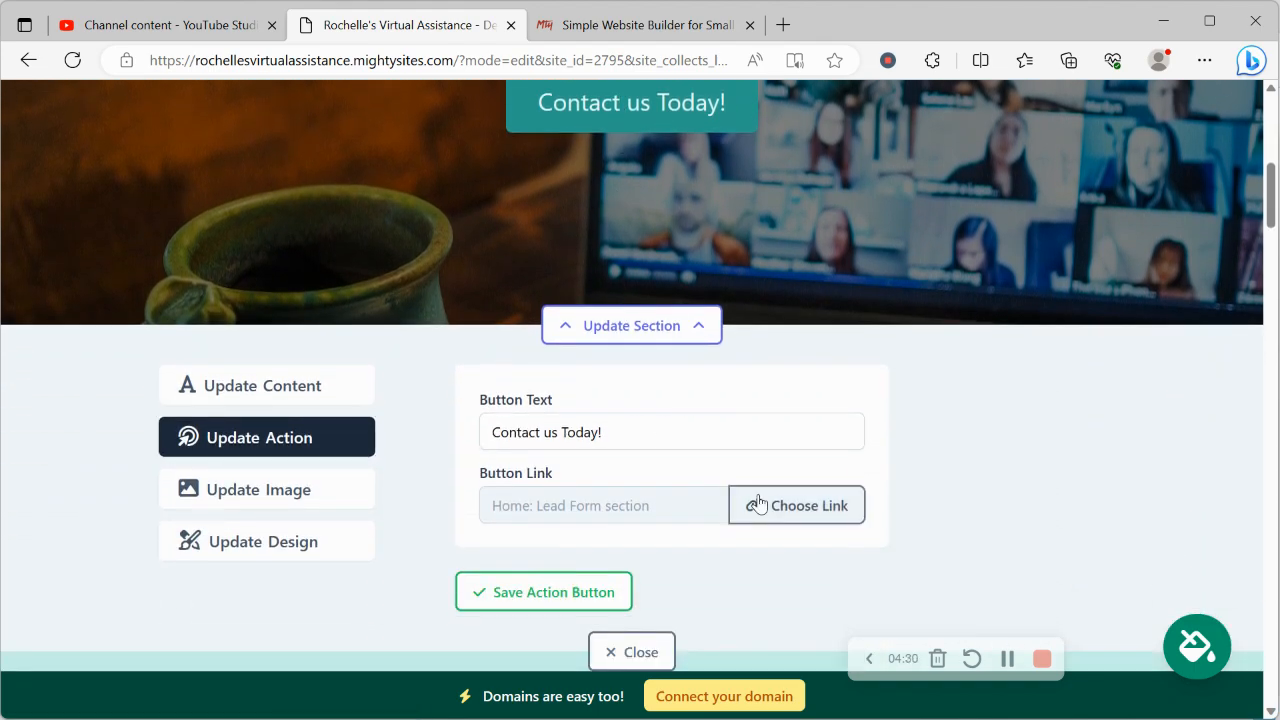
pyautogui.click(790, 505)
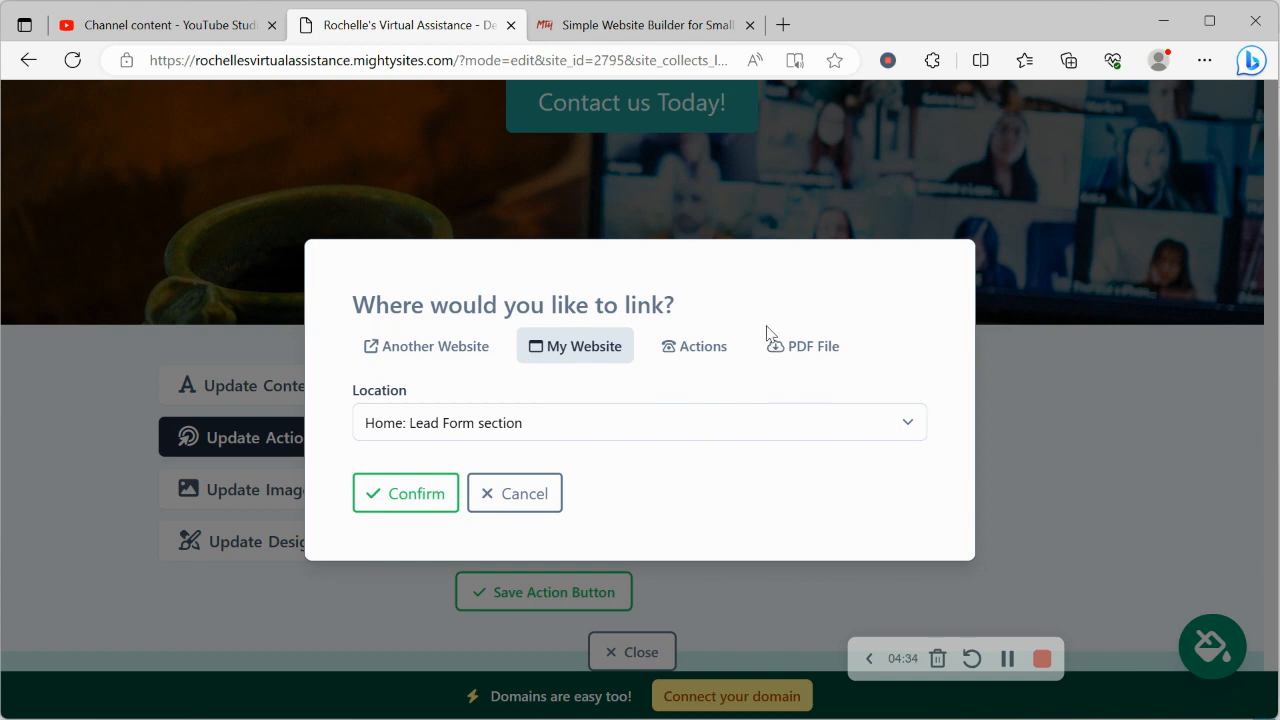
pyautogui.click(514, 492)
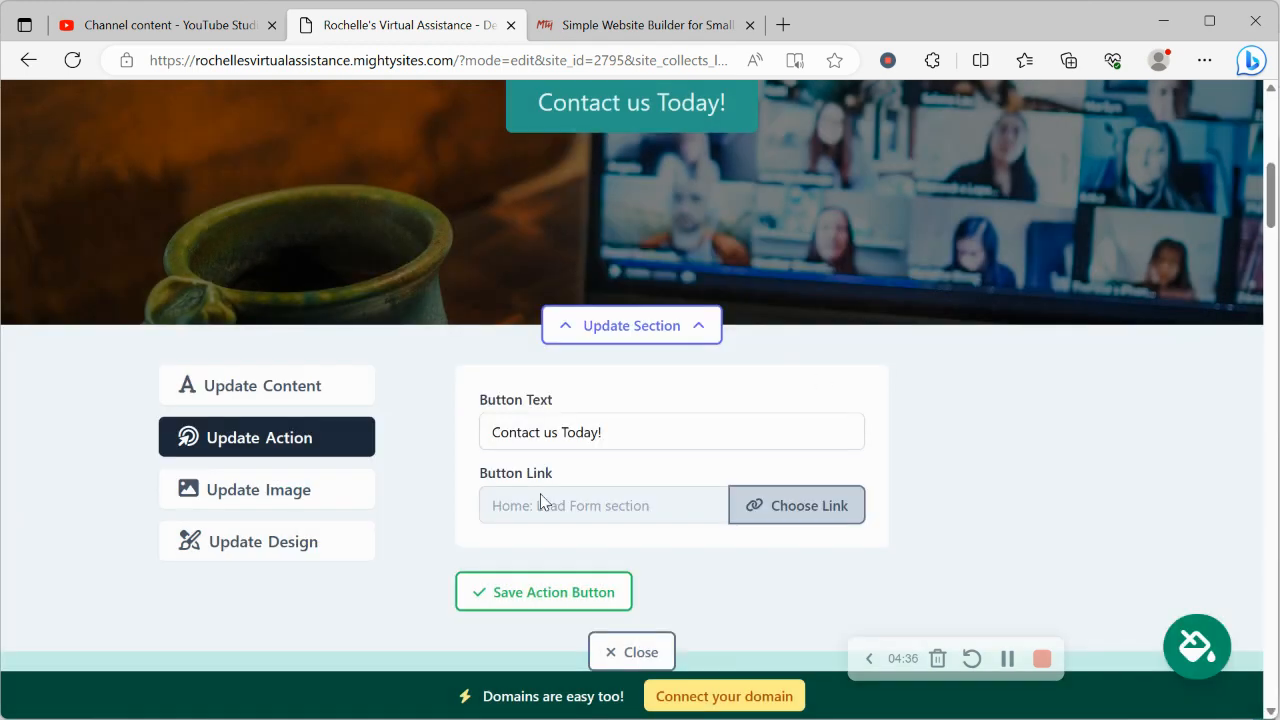
pyautogui.click(304, 390)
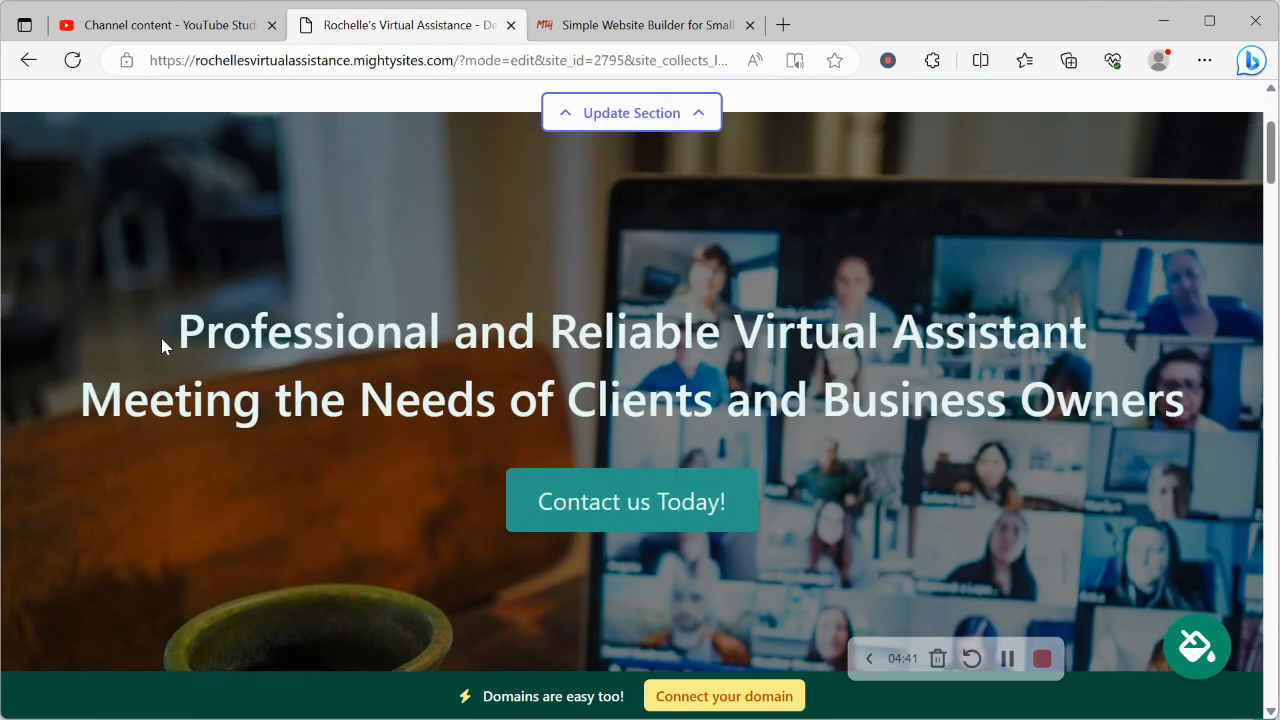
pyautogui.moveTo(162, 345); pyautogui.dragTo(1186, 402)
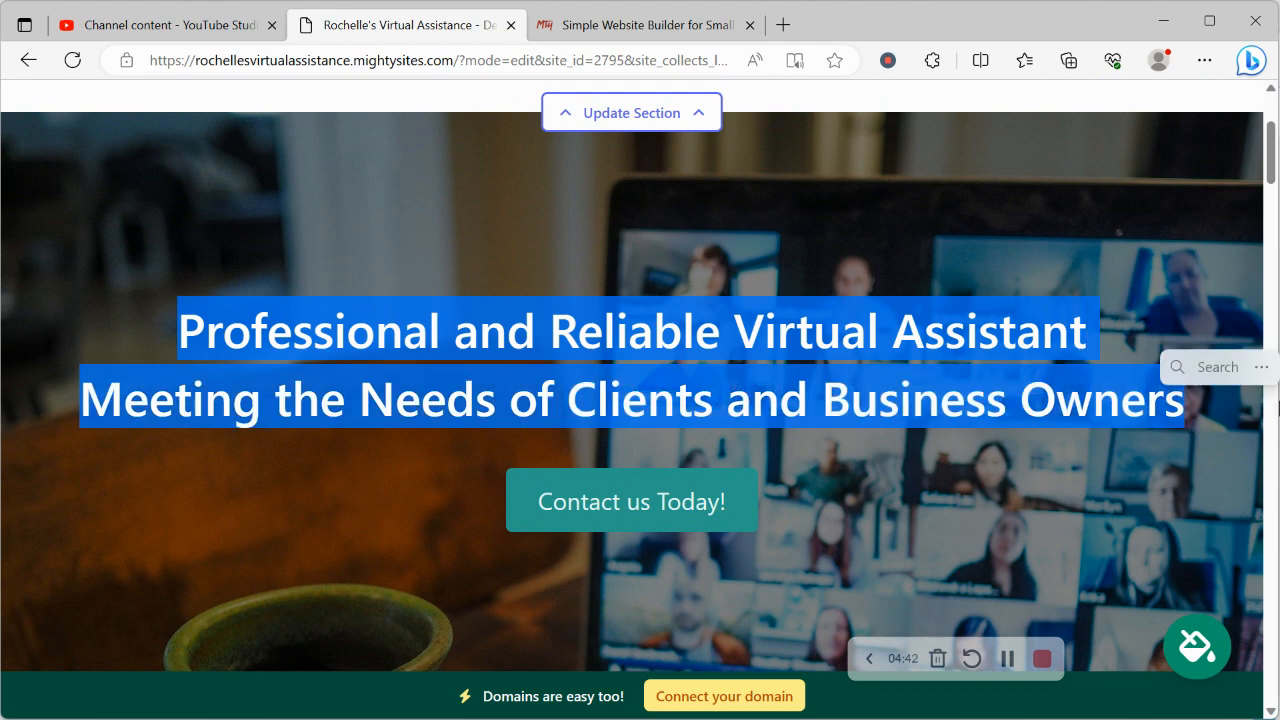
pyautogui.click(951, 270)
pyautogui.scroll(-8, 951, 270)
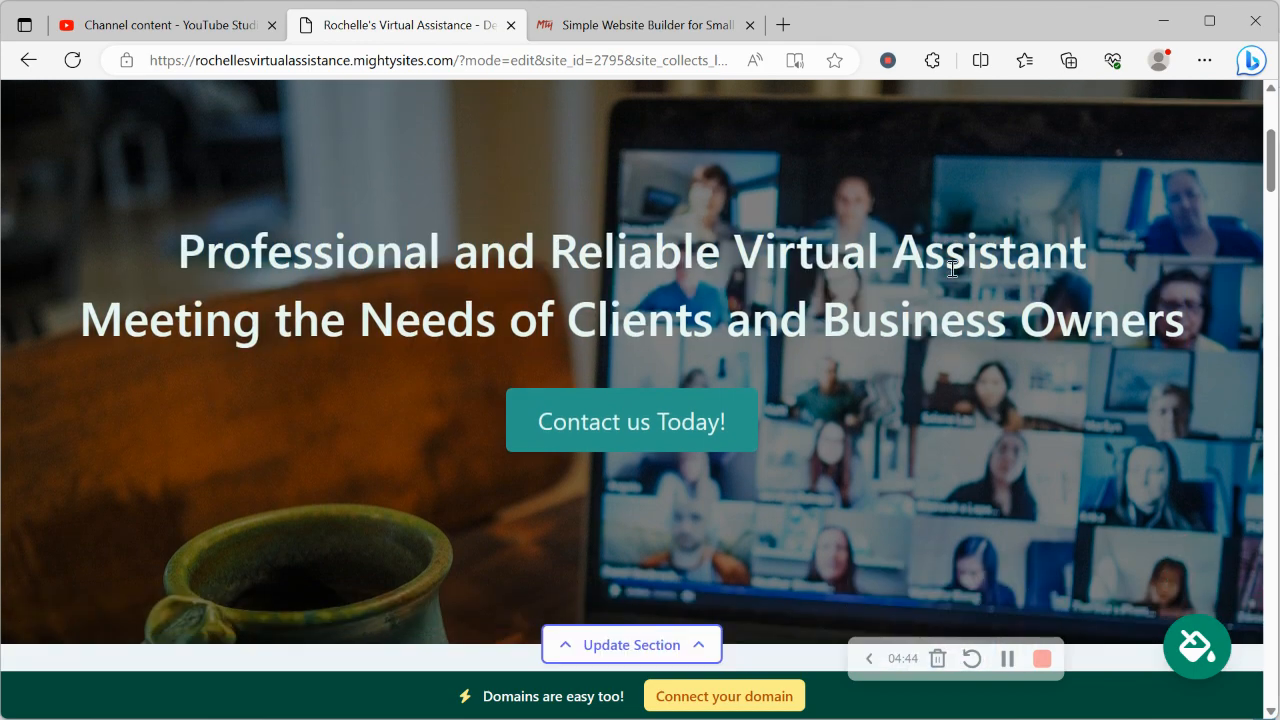
pyautogui.scroll(-4, 951, 277)
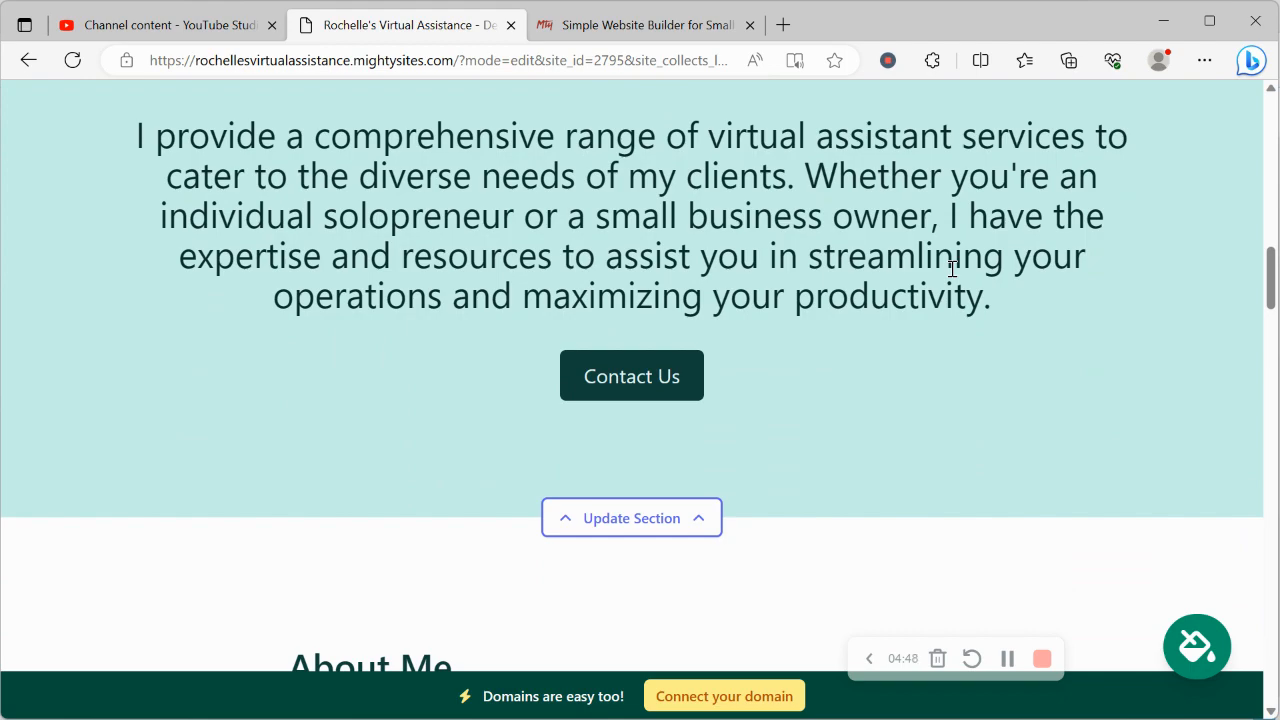
pyautogui.scroll(-10, 952, 275)
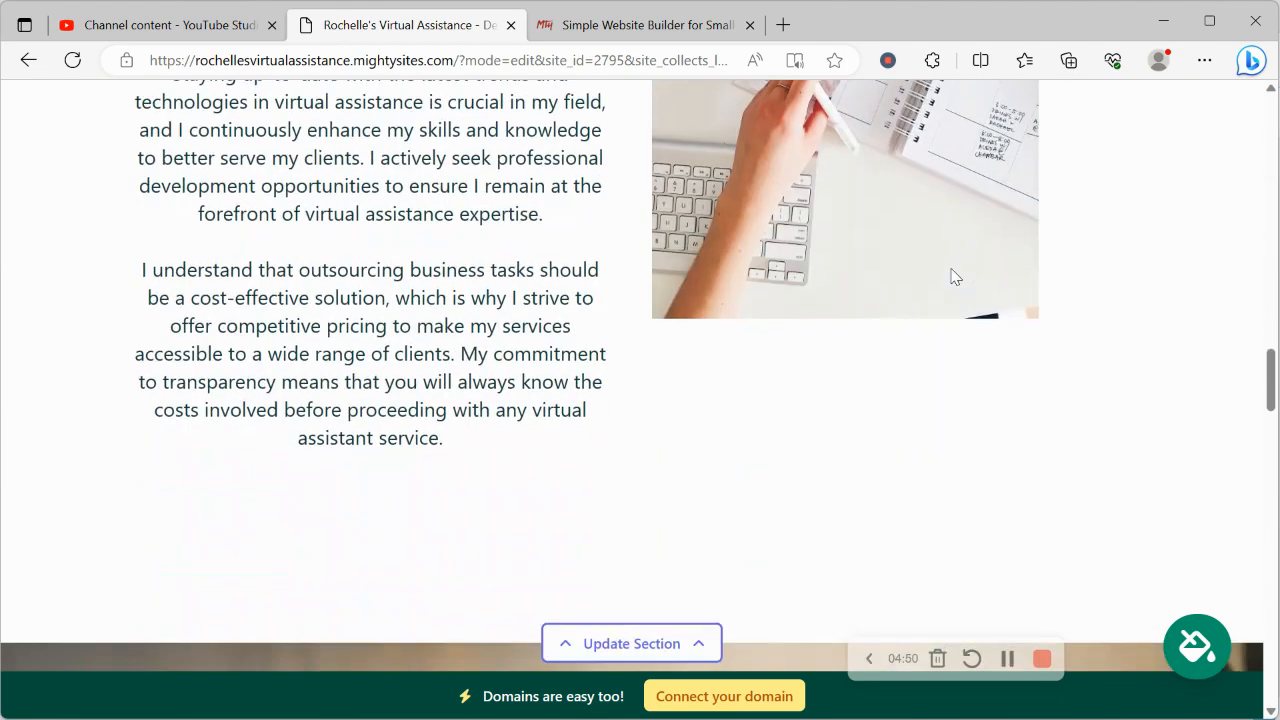
pyautogui.scroll(-12, 953, 277)
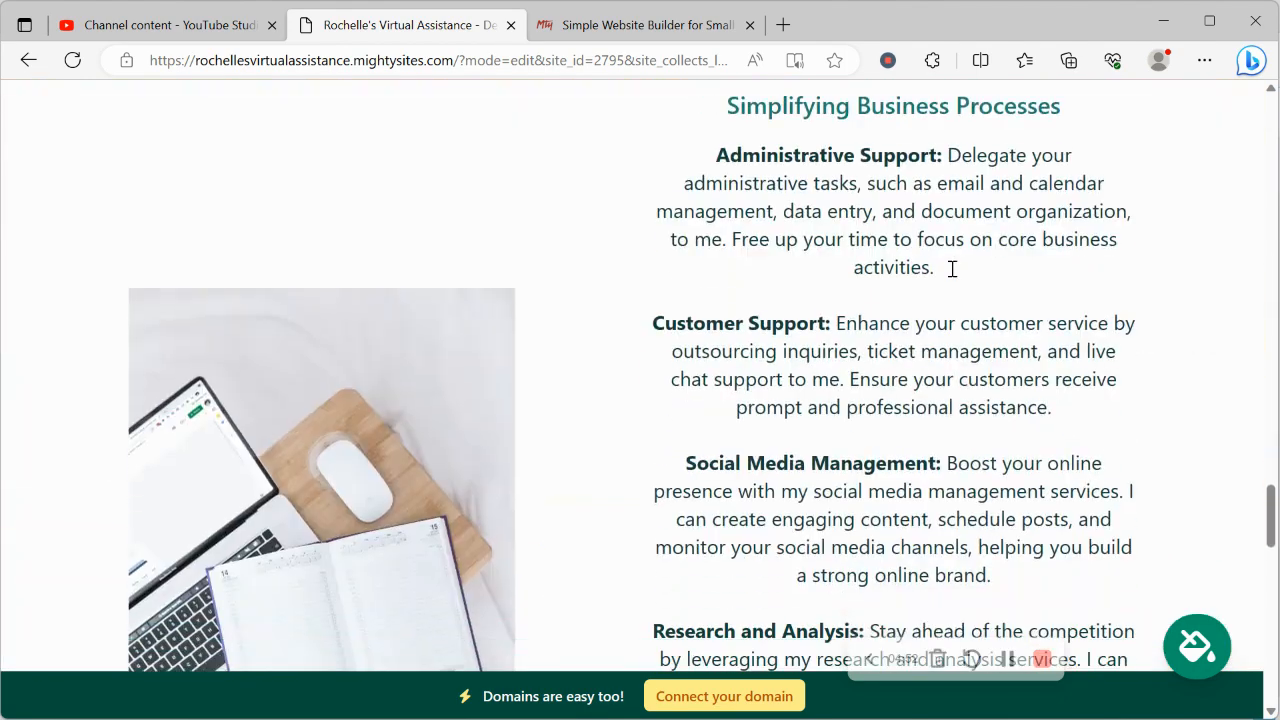
pyautogui.scroll(-10, 952, 268)
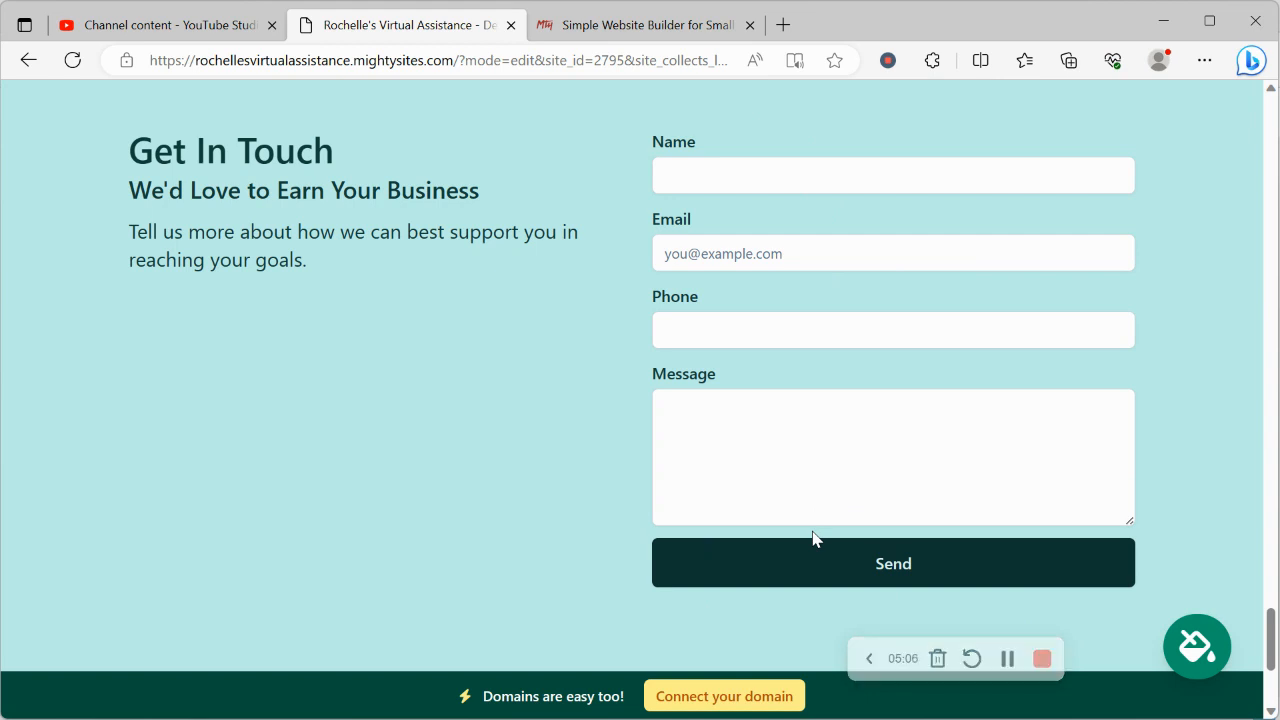
pyautogui.scroll(-3, 813, 533)
pyautogui.scroll(2, 813, 533)
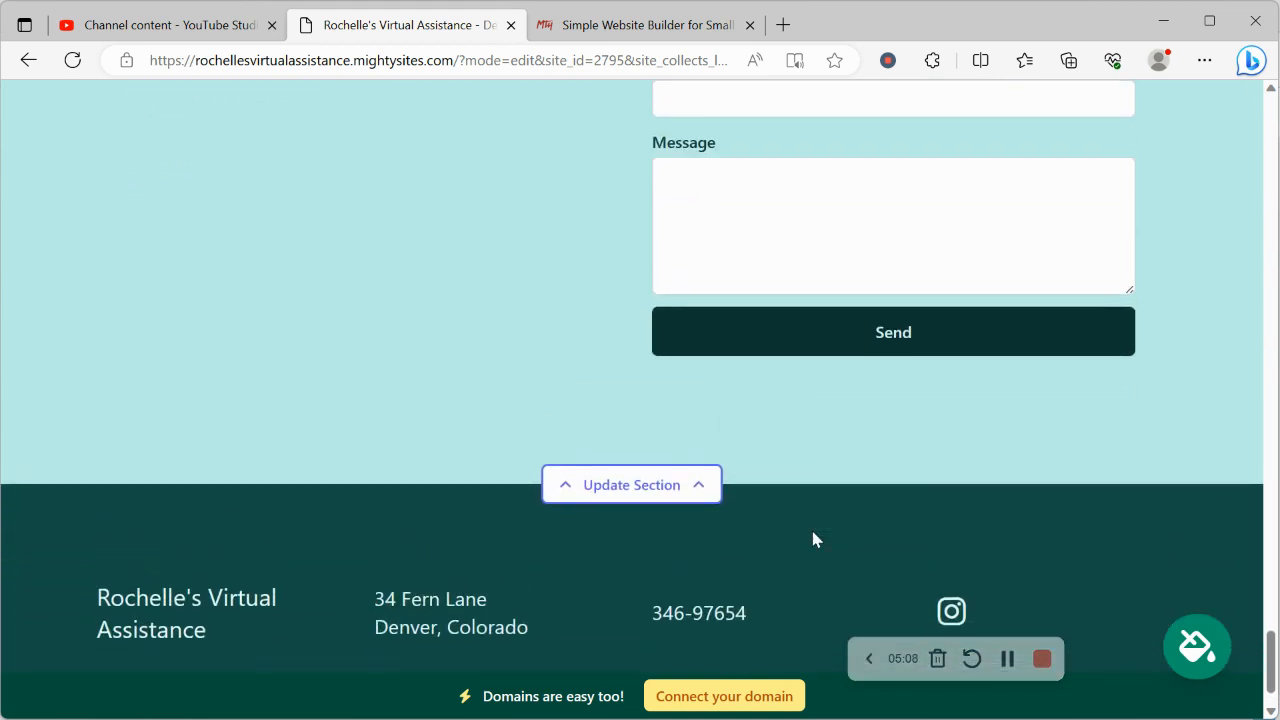
pyautogui.scroll(15, 812, 539)
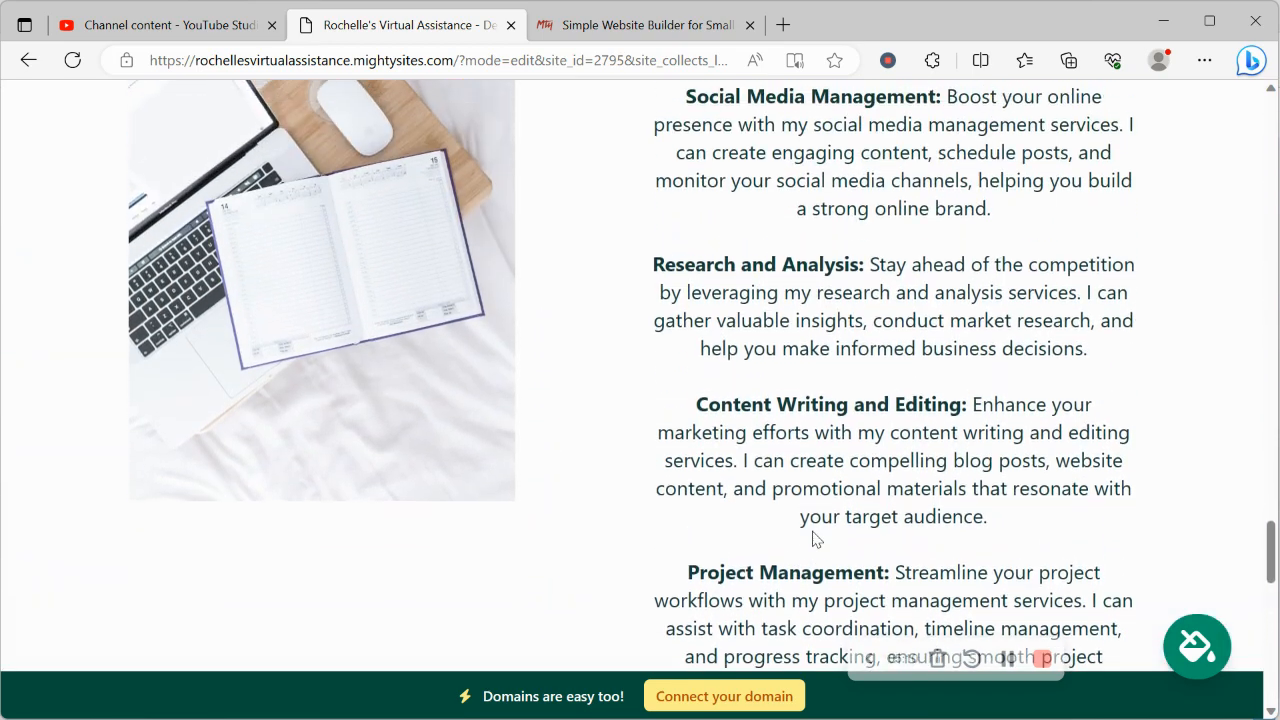
pyautogui.scroll(4, 813, 539)
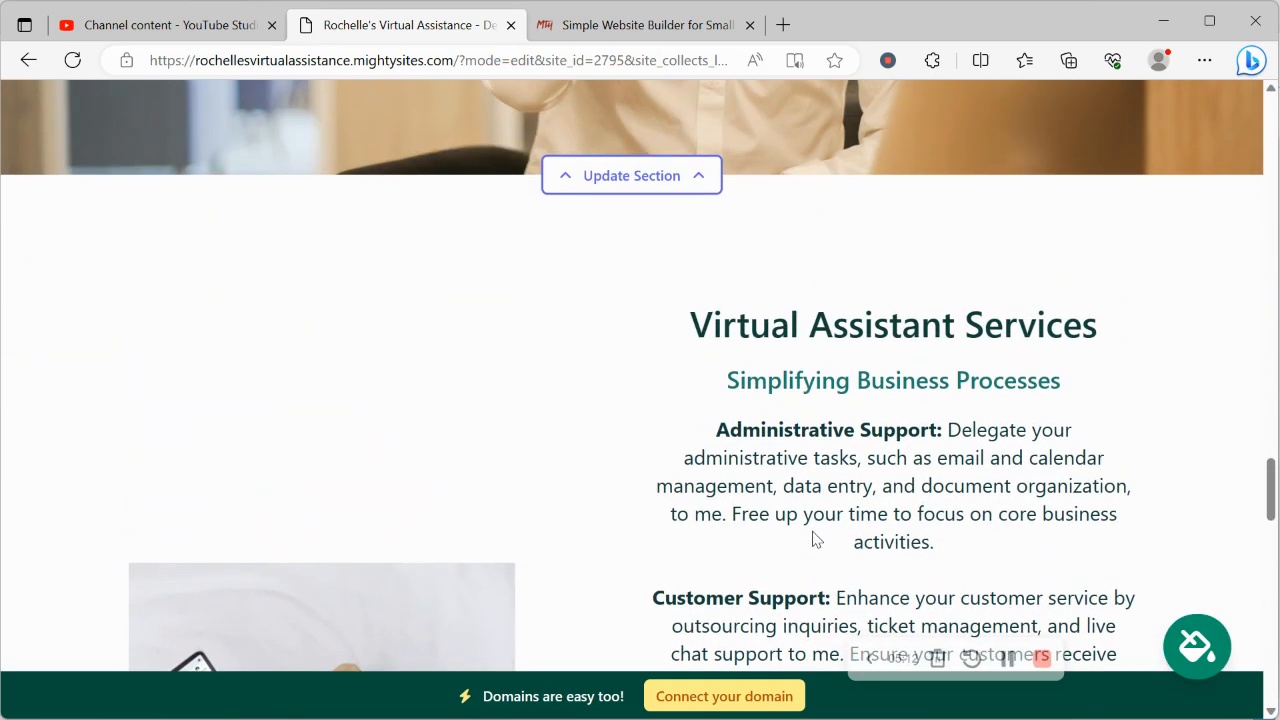
pyautogui.scroll(8, 812, 538)
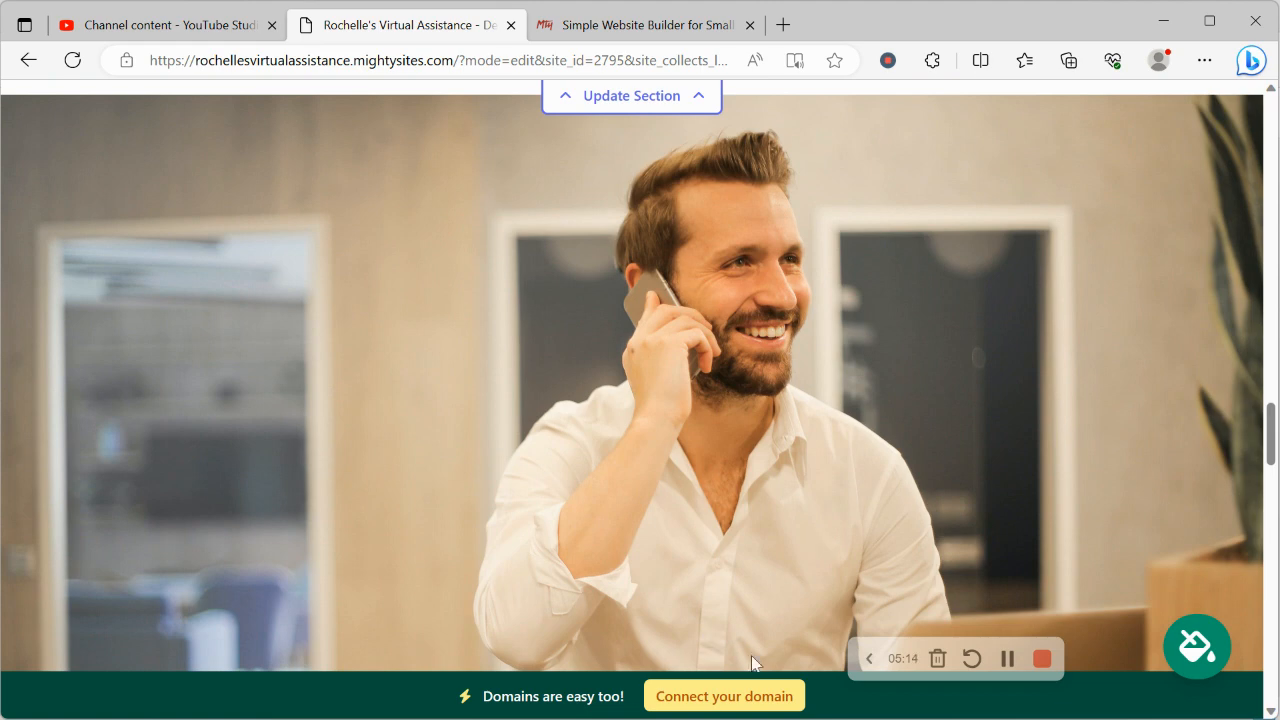
pyautogui.click(738, 699)
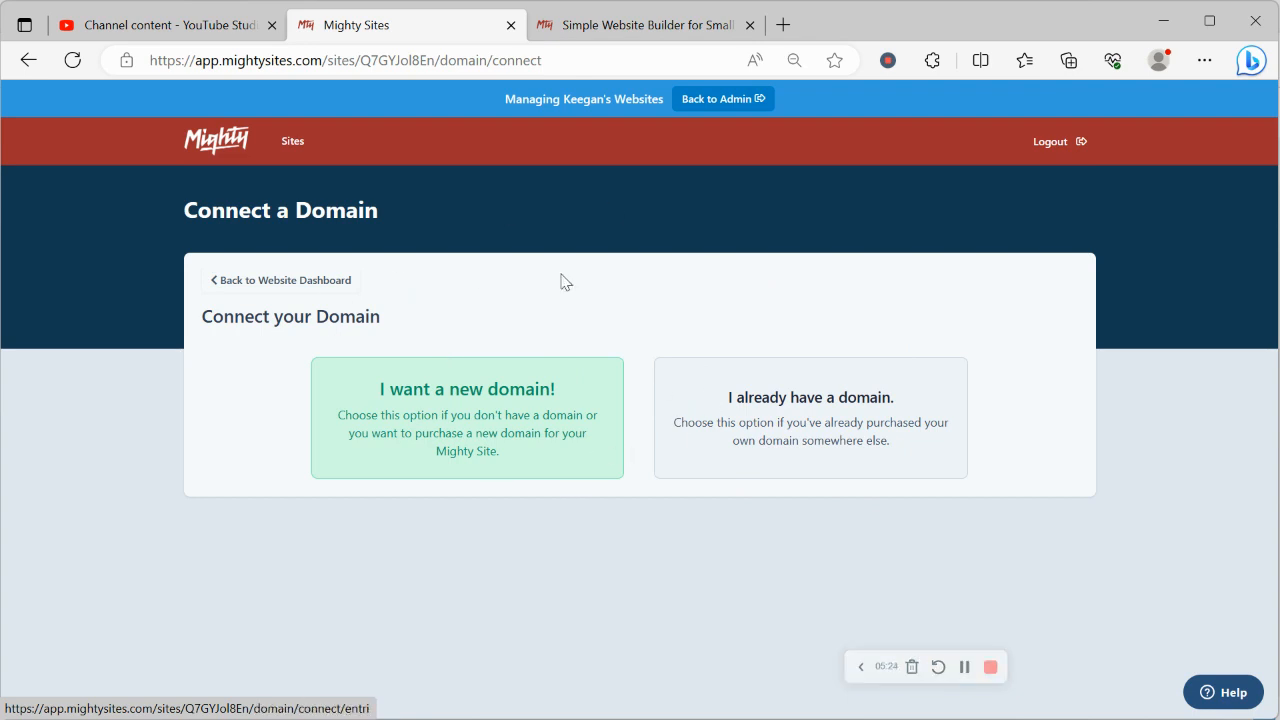
# Return to the website dashboard and open the site URL in a new tab
pyautogui.click(257, 280)
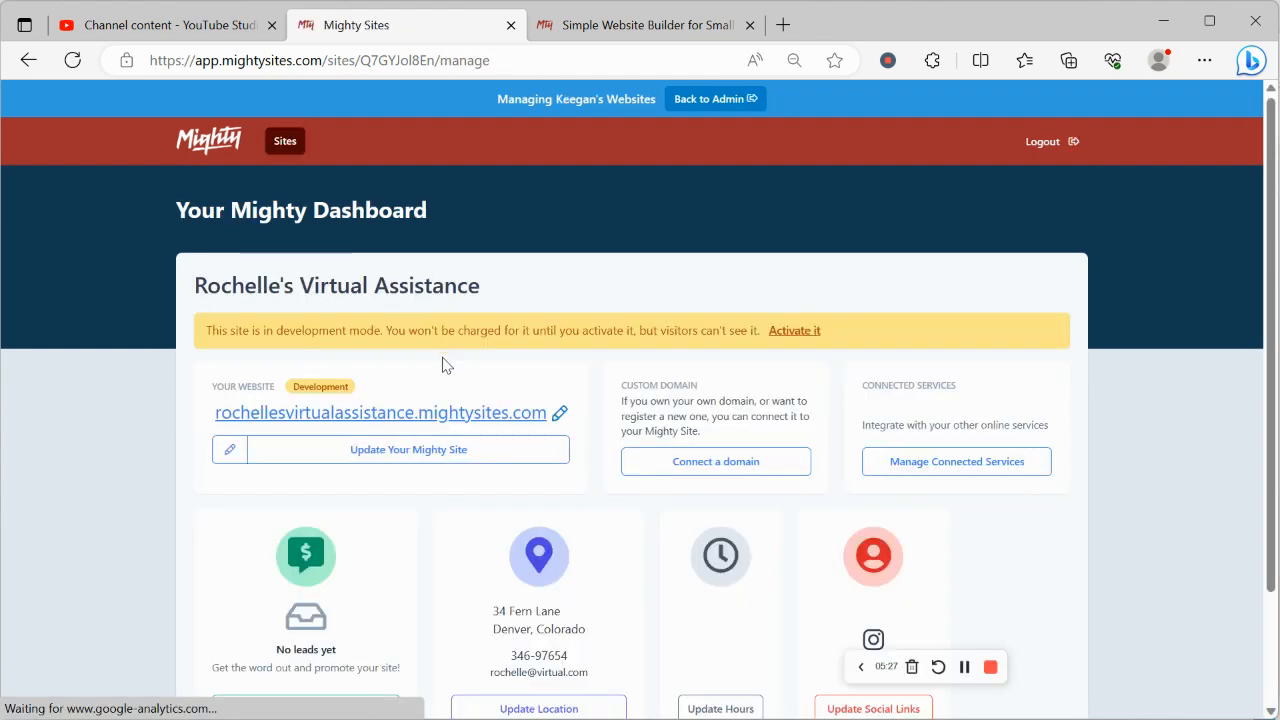
pyautogui.click(462, 414)
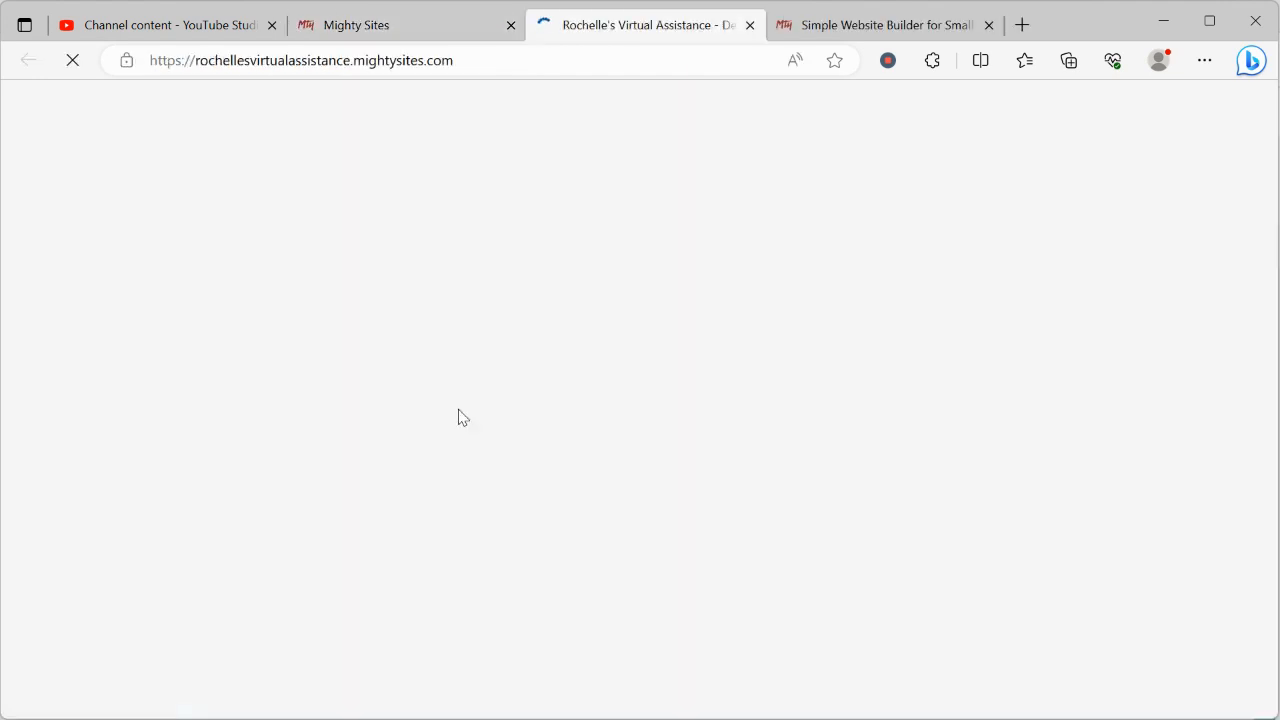